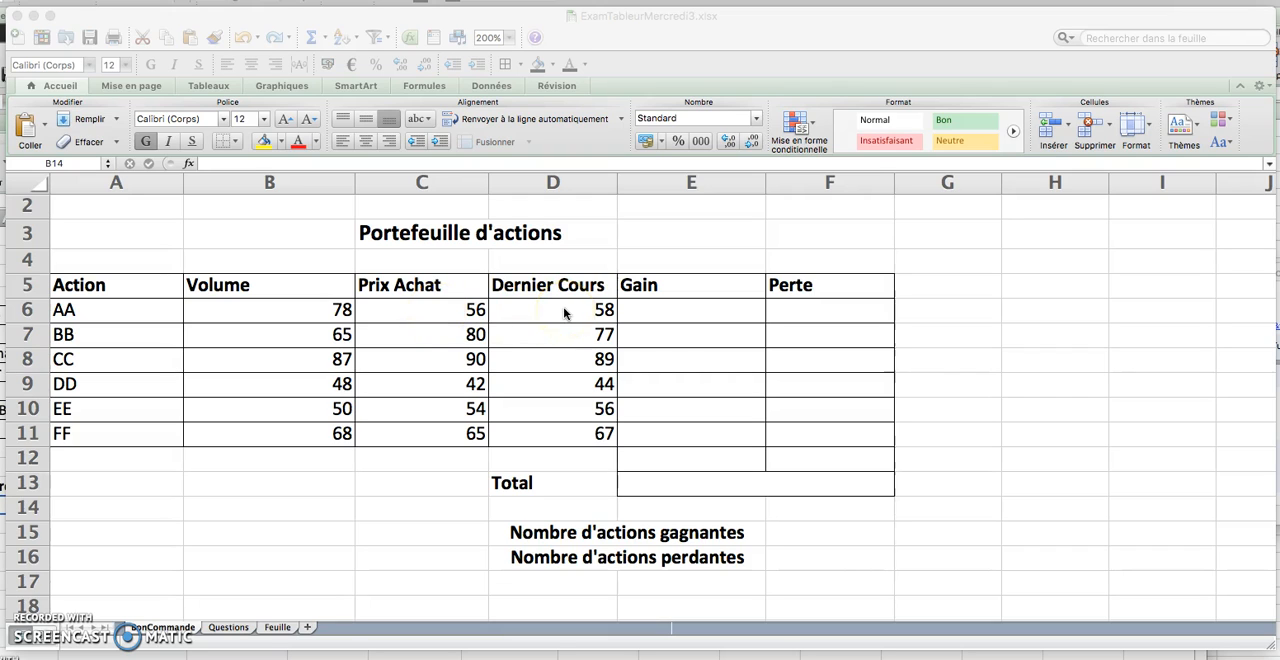
Consult the Questions sheet and merge title cells C3 and D3 on the BonCommande sheet
{"action": "left_click", "coordinate": [229, 628]}
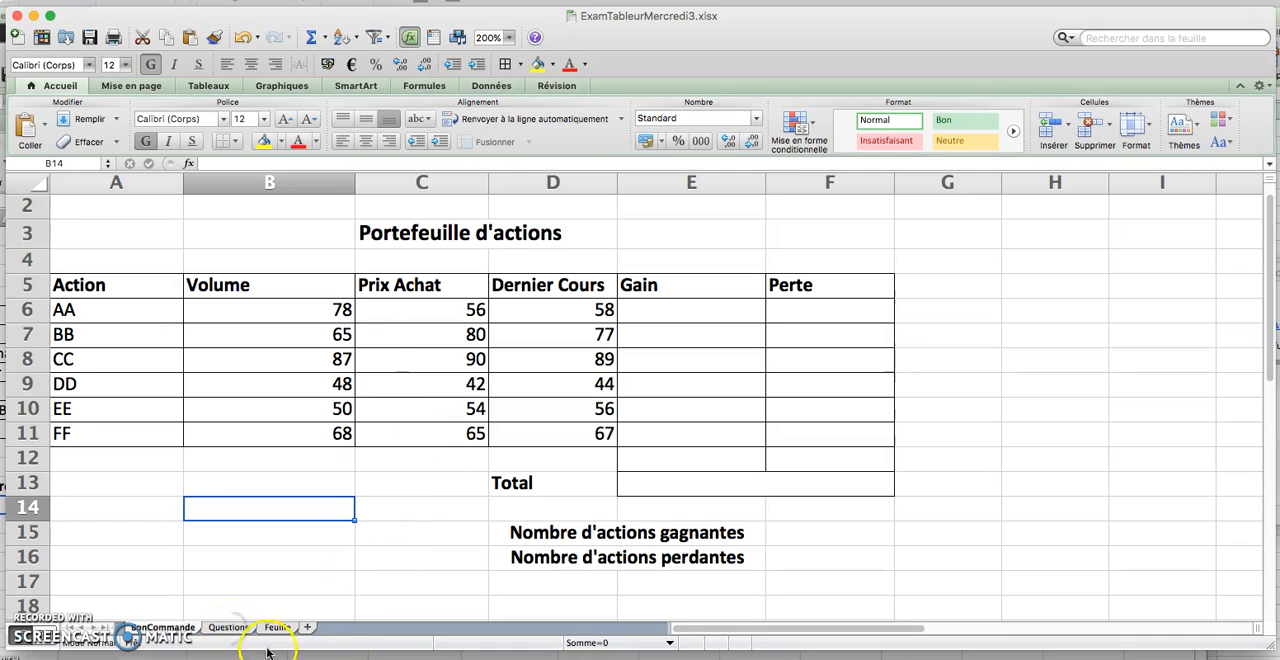
{"action": "left_click", "coordinate": [229, 628]}
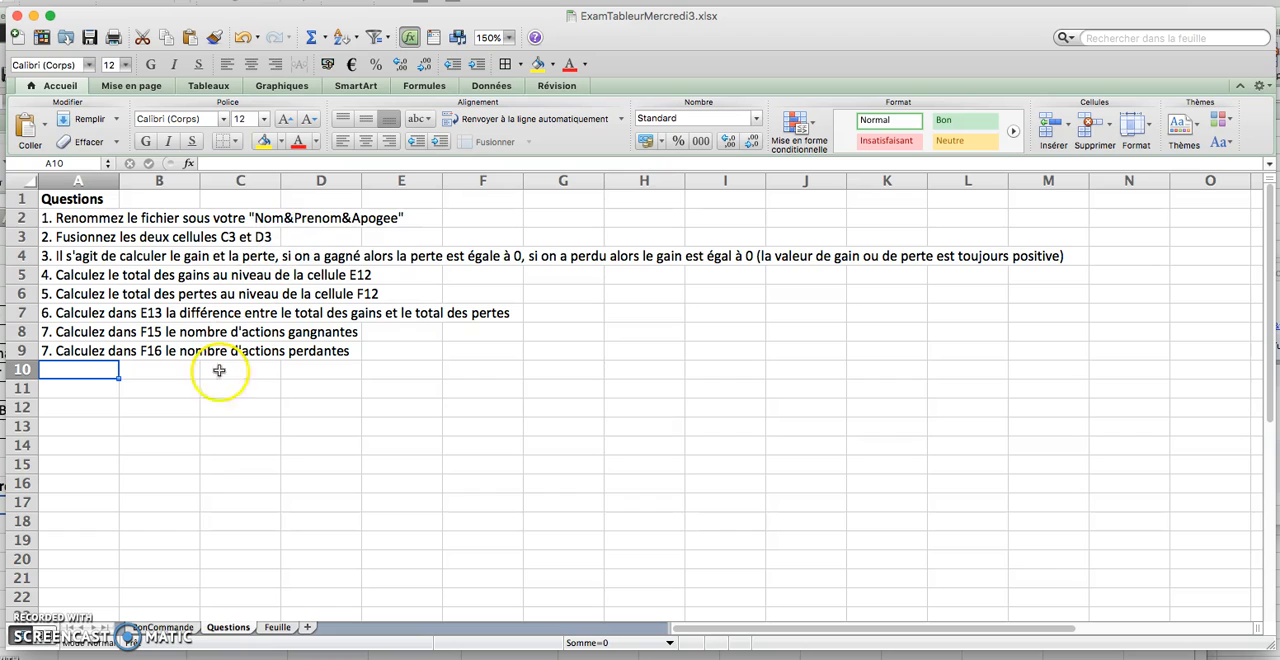
{"action": "left_click", "coordinate": [163, 627]}
{"action": "left_click", "coordinate": [398, 241]}
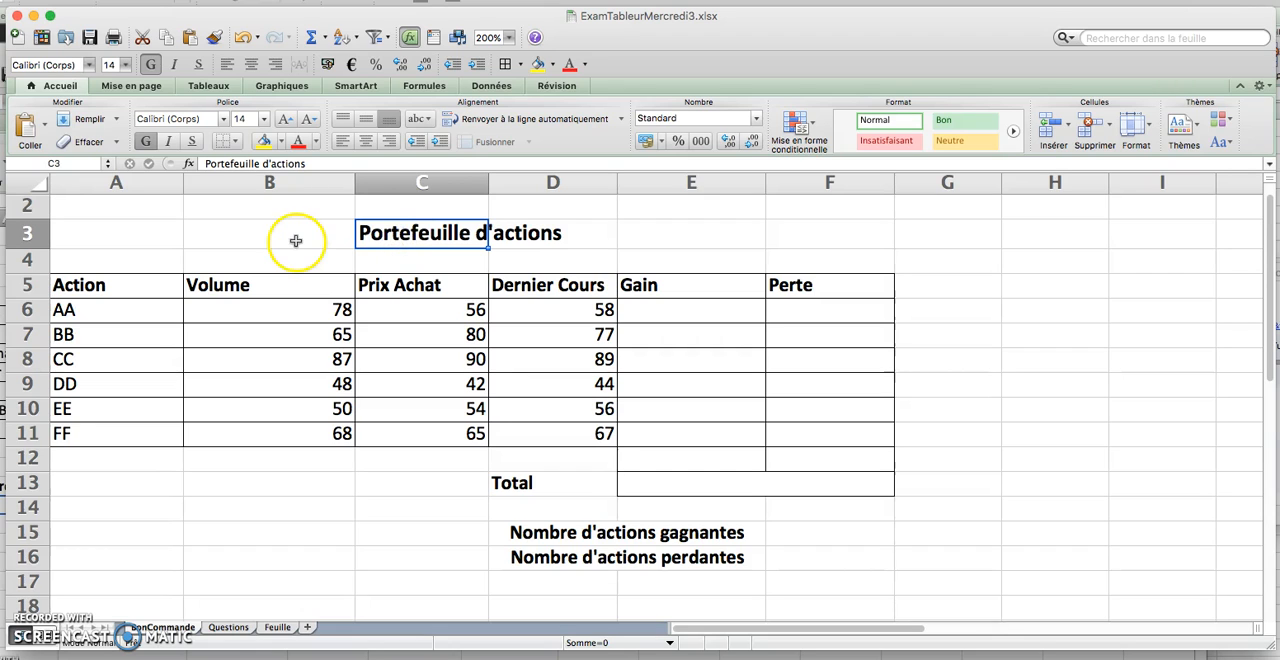
{"action": "left_click_drag", "start_coordinate": [484, 234], "coordinate": [543, 234]}
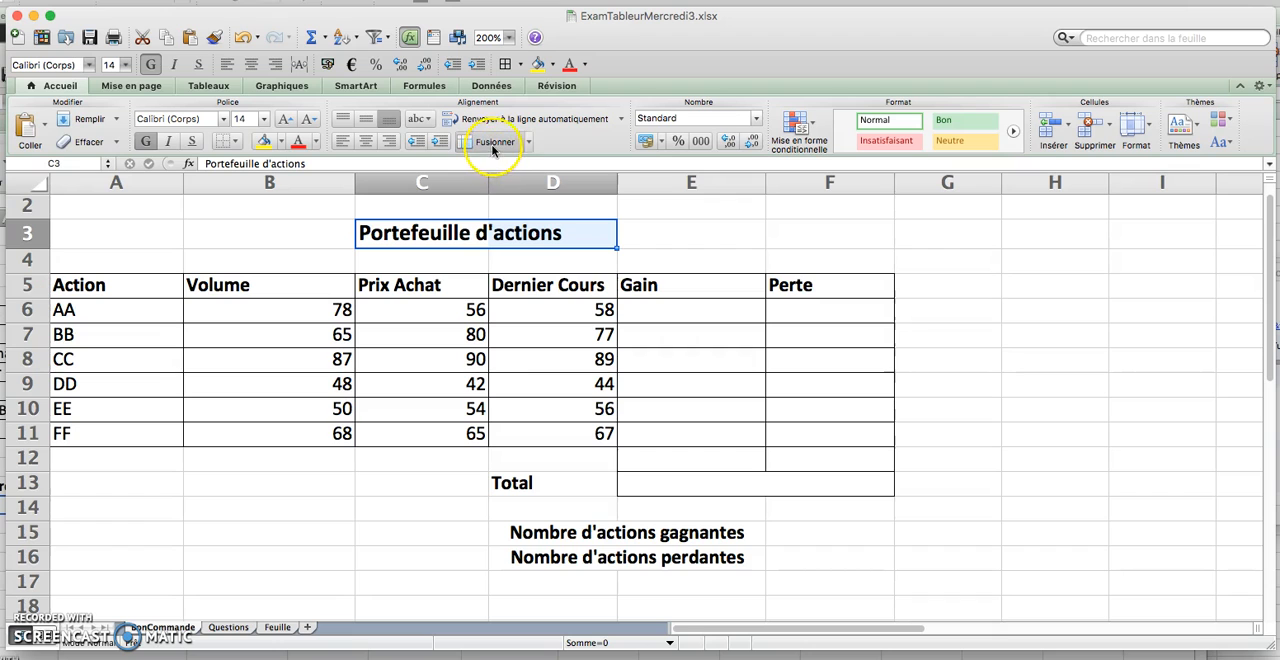
{"action": "left_click", "coordinate": [495, 143]}
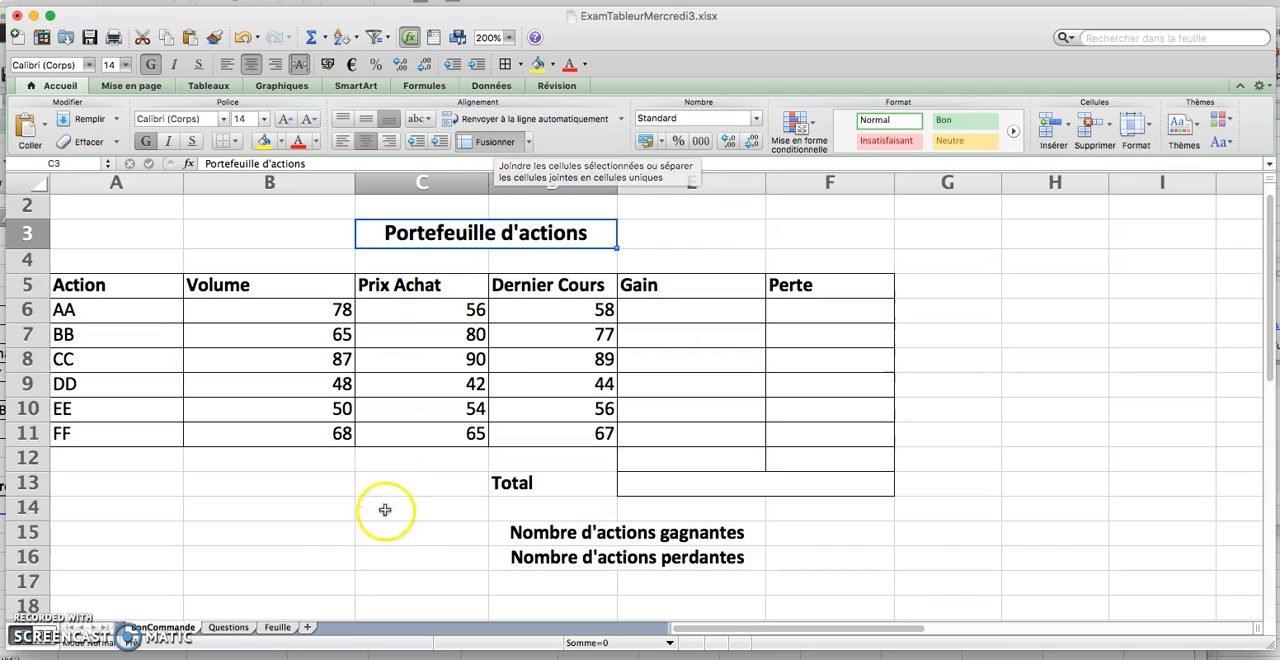
Reread the Questions sheet and enter =SI(C6>D6;0;B6*(D6-C6)) in Gain cell E6 of the BonCommande sheet
{"action": "left_click", "coordinate": [228, 627]}
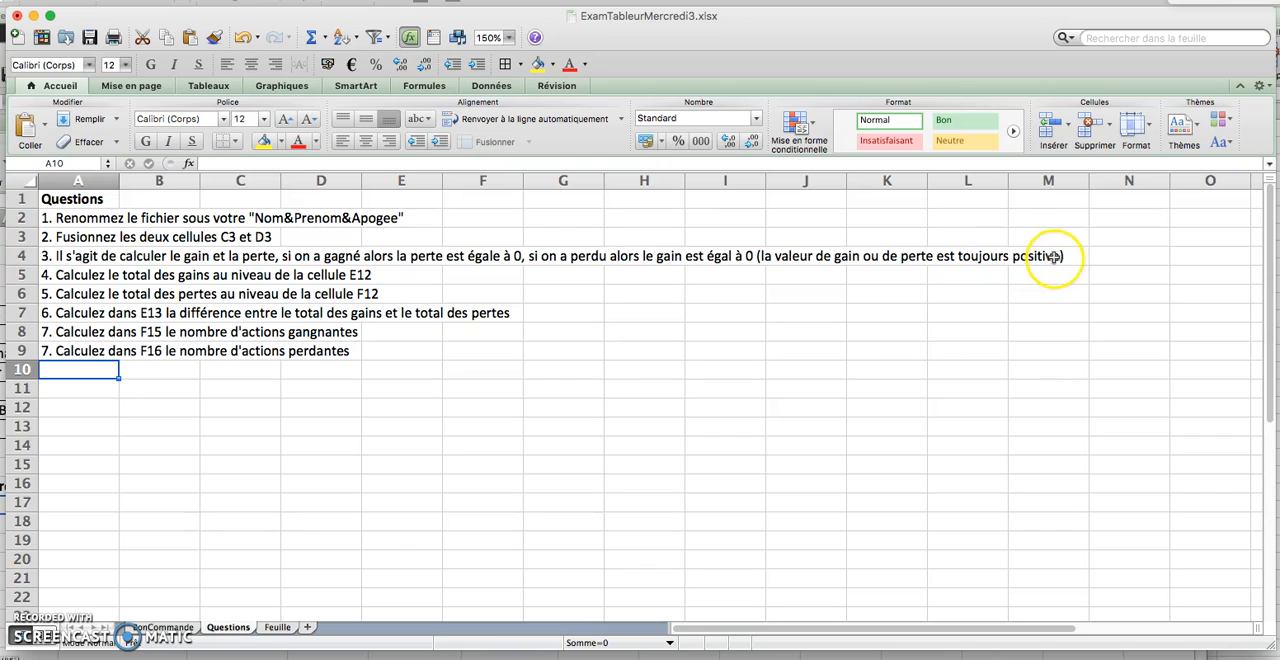
{"action": "left_click", "coordinate": [163, 627]}
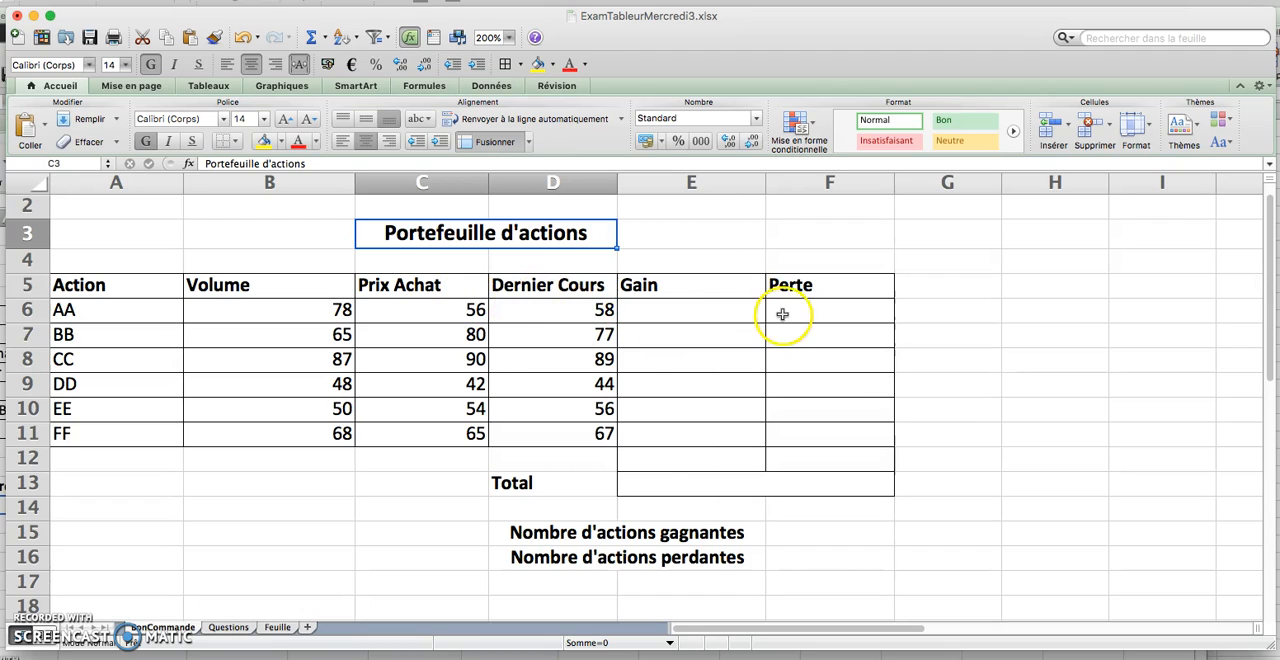
{"action": "left_click", "coordinate": [688, 313]}
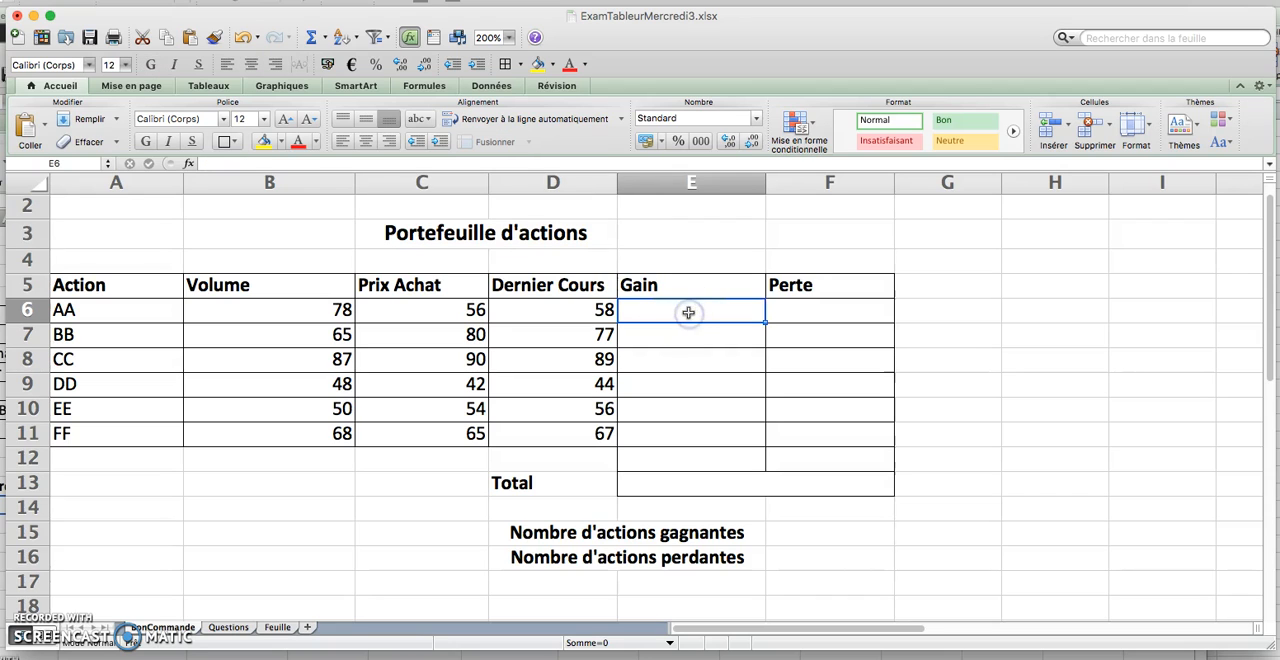
{"action": "type", "text": "=si("}
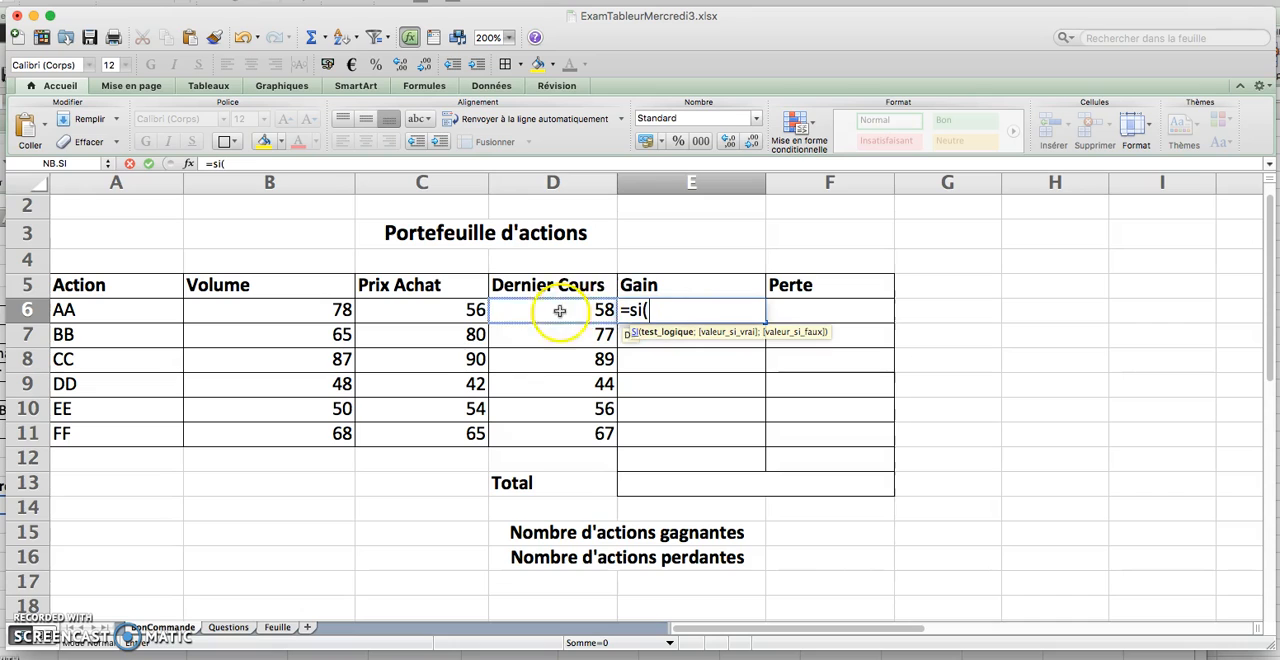
{"action": "left_click", "coordinate": [445, 315]}
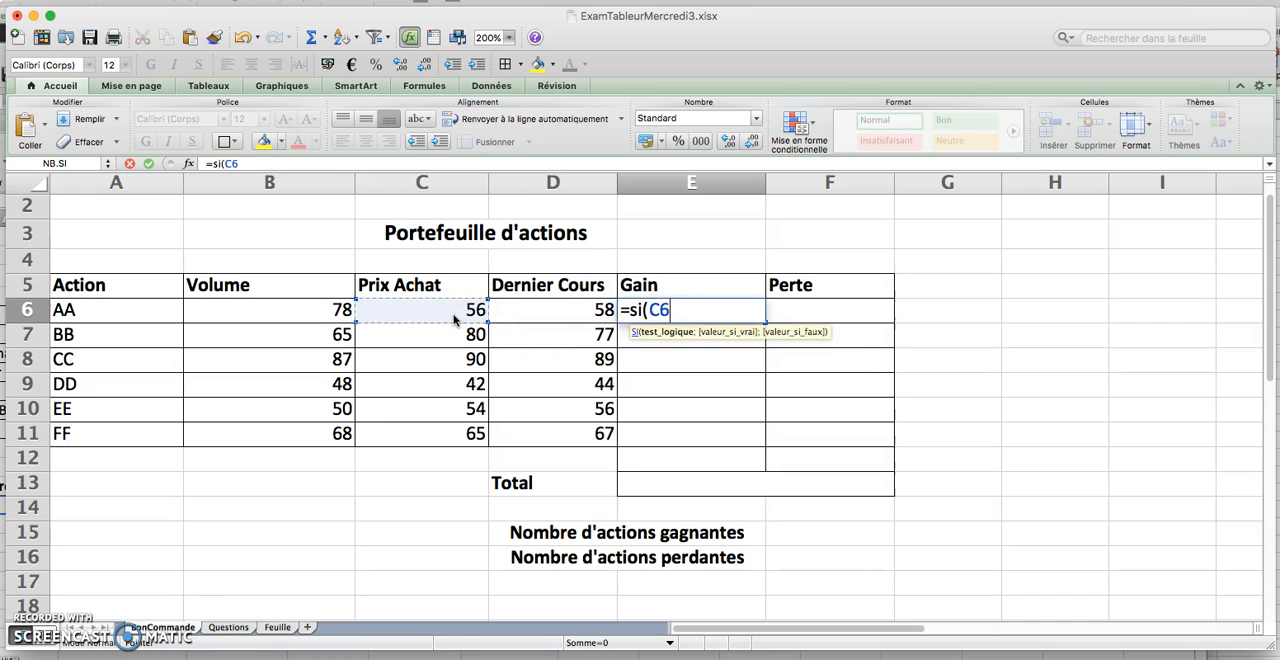
{"action": "type", "text": ">"}
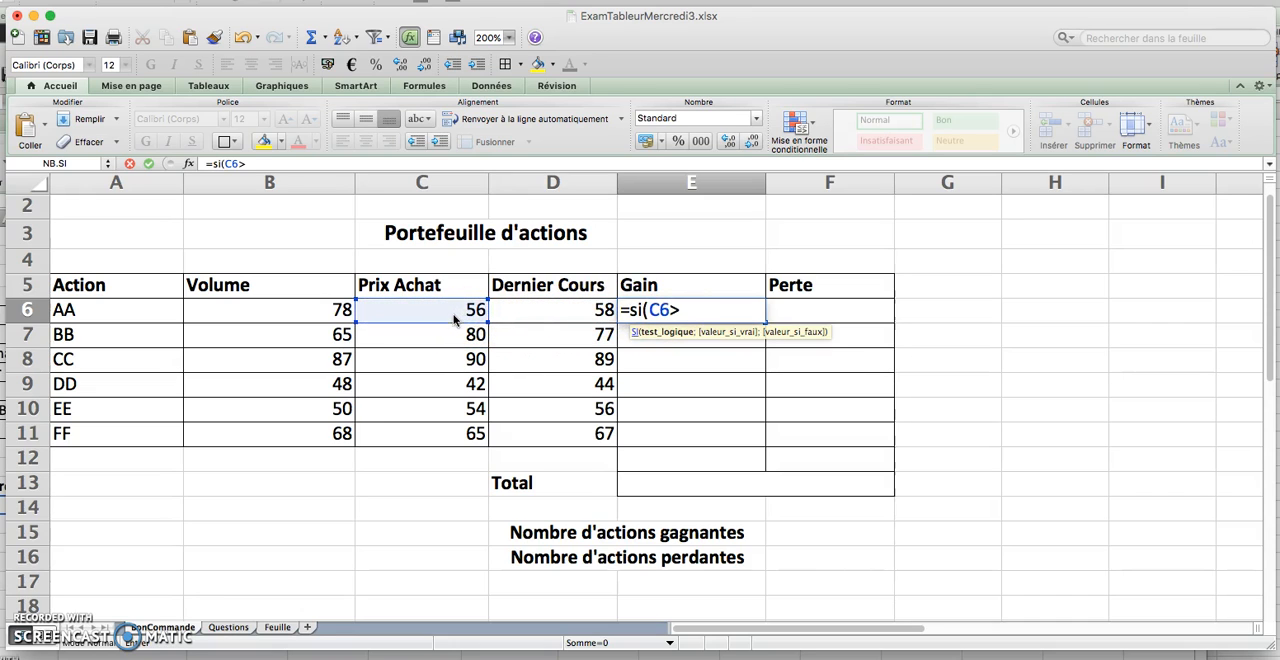
{"action": "left_click", "coordinate": [573, 315]}
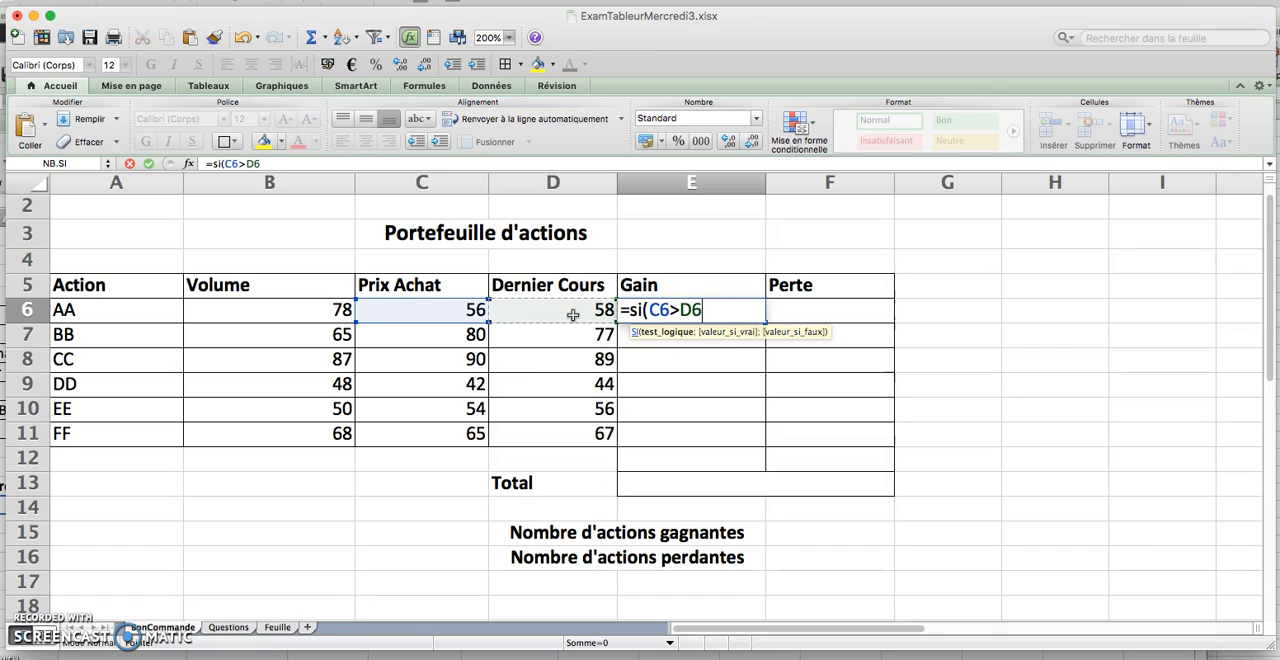
{"action": "type", "text": ";"}
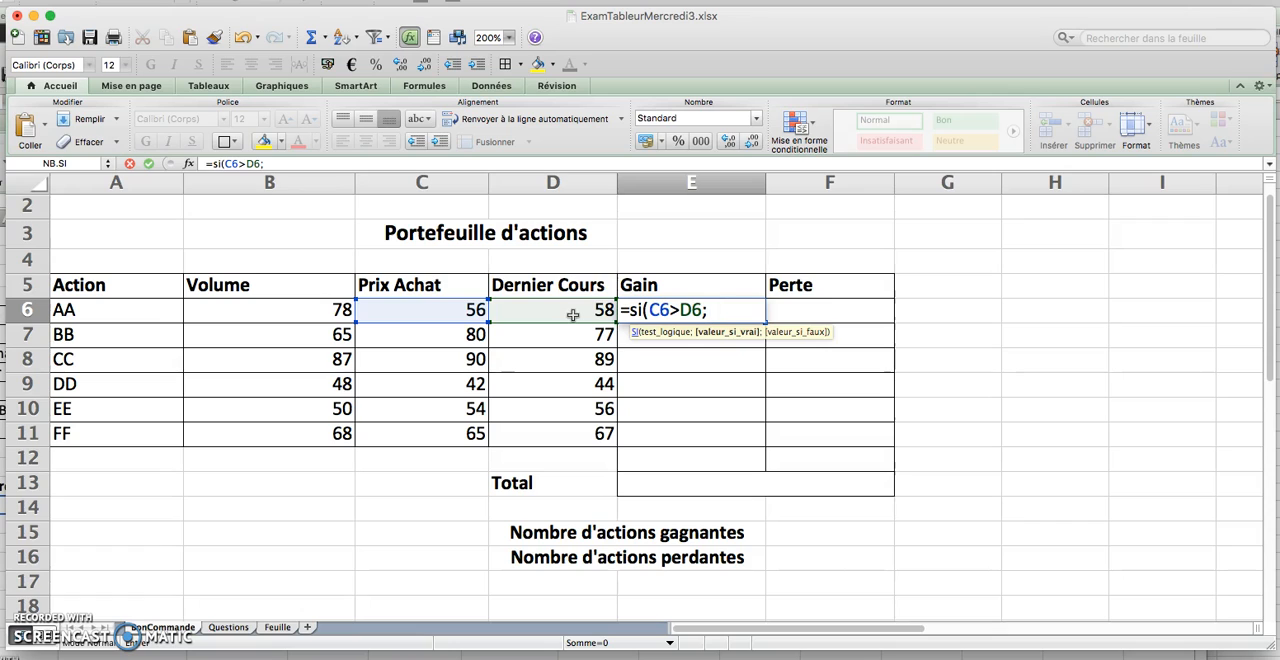
{"action": "type", "text": "0;"}
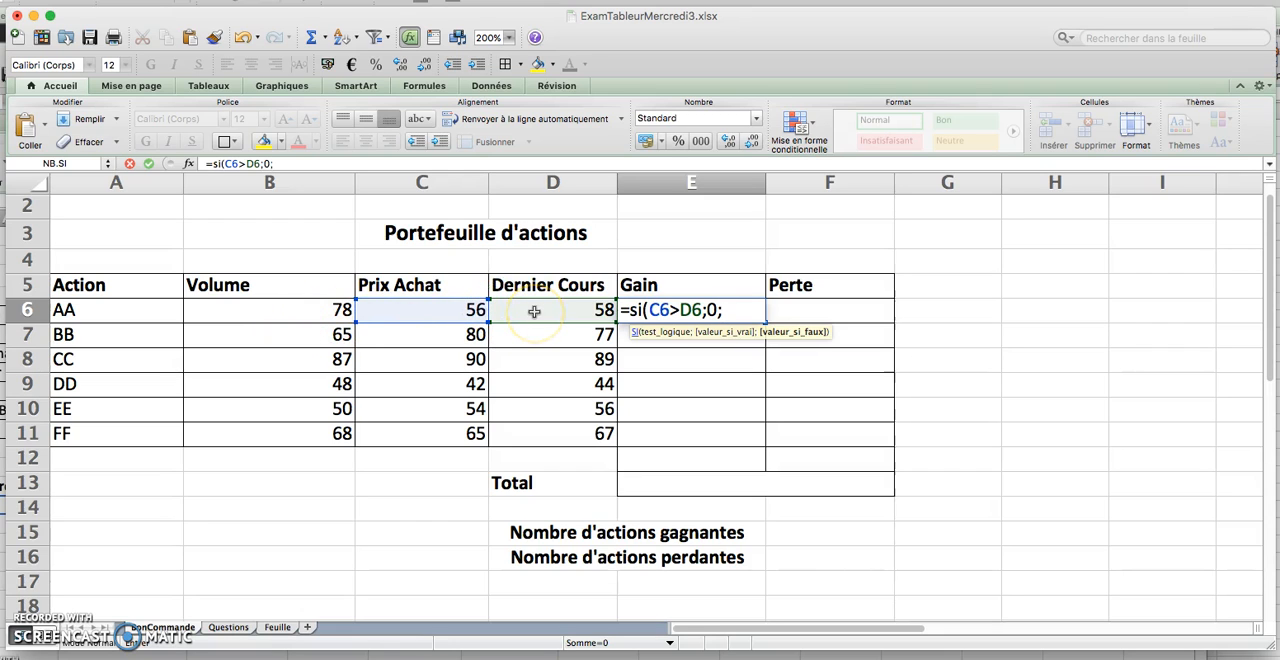
{"action": "left_click", "coordinate": [279, 313]}
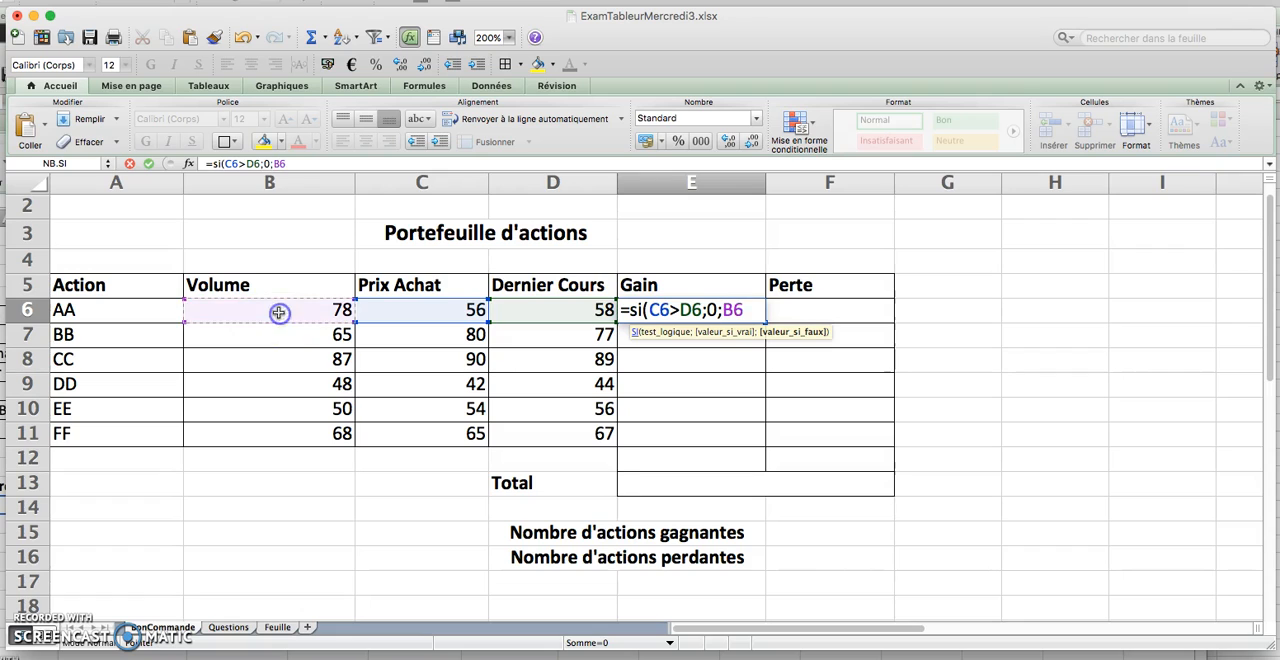
{"action": "type", "text": "*"}
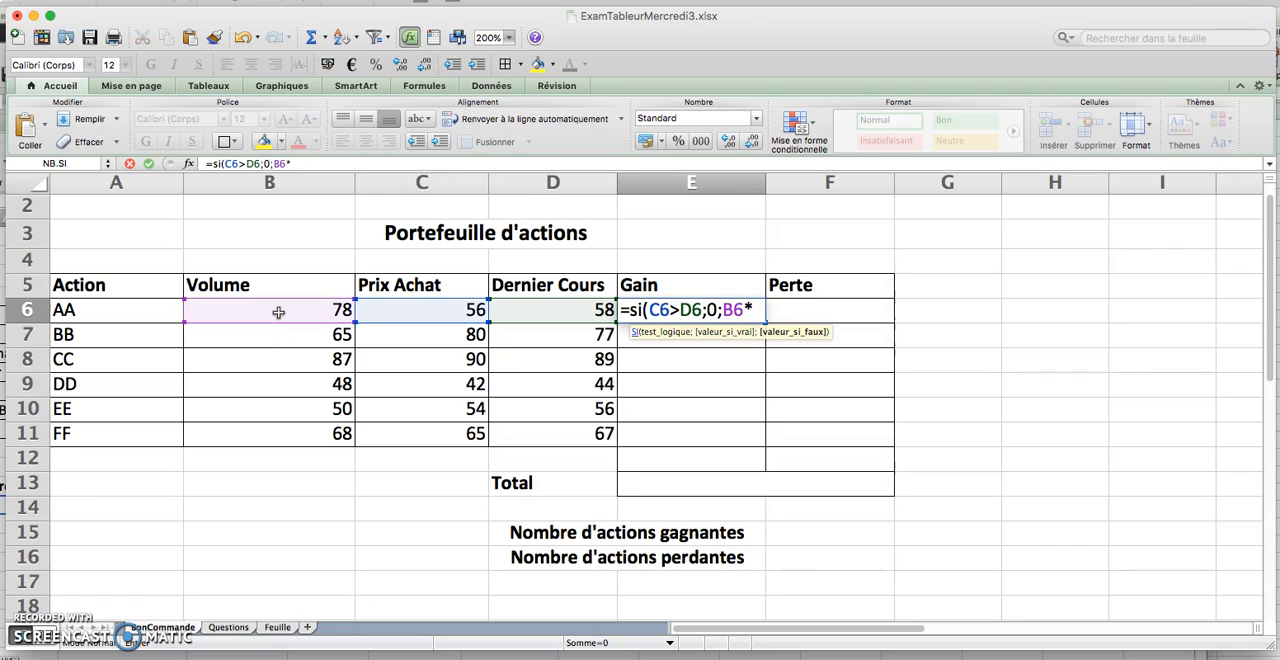
{"action": "type", "text": "("}
{"action": "type", "text": "d"}
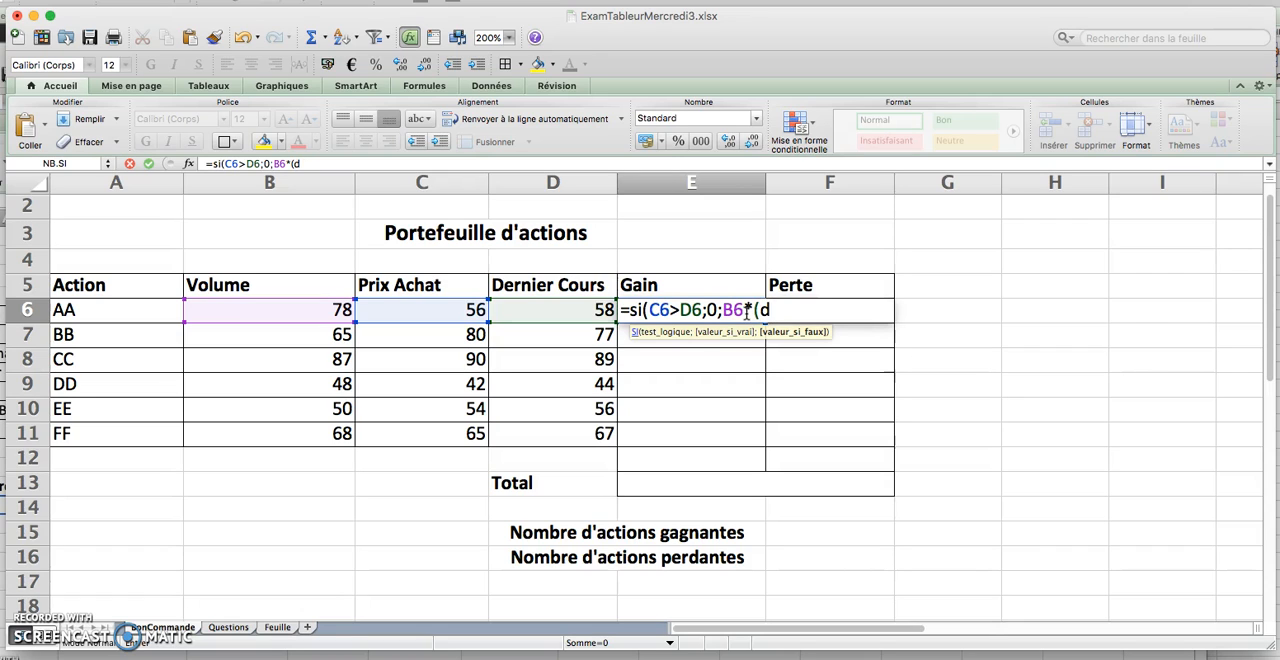
{"action": "type", "text": "6-c"}
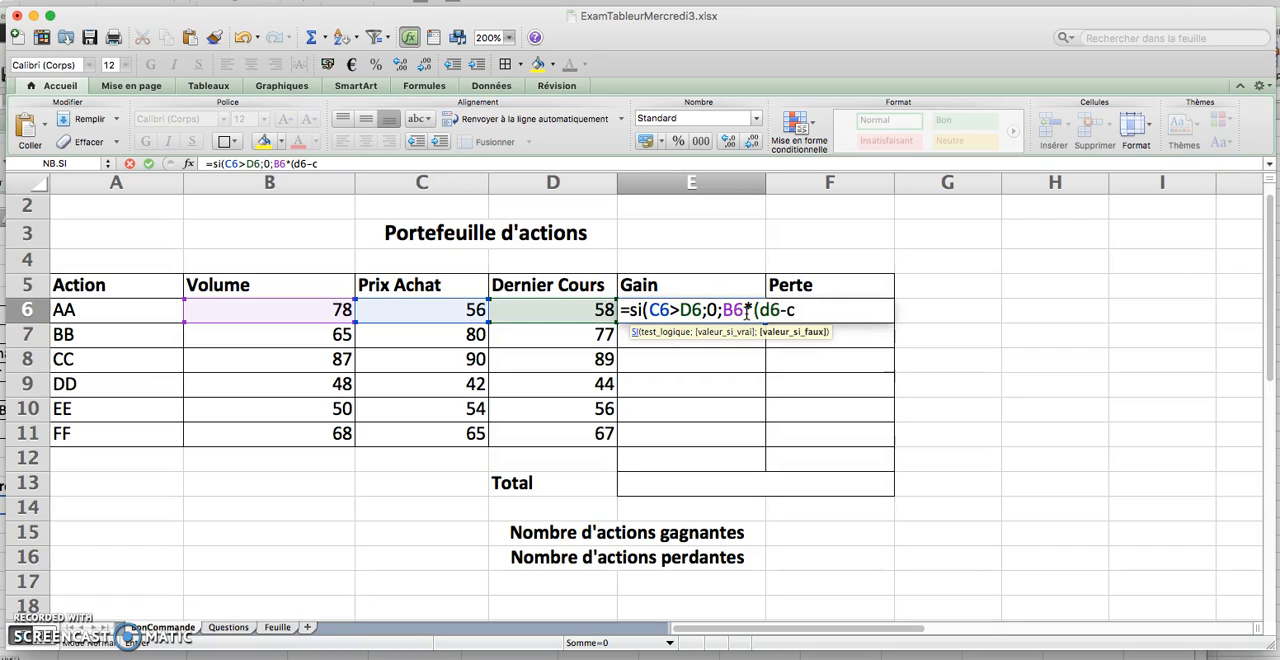
{"action": "type", "text": "6"}
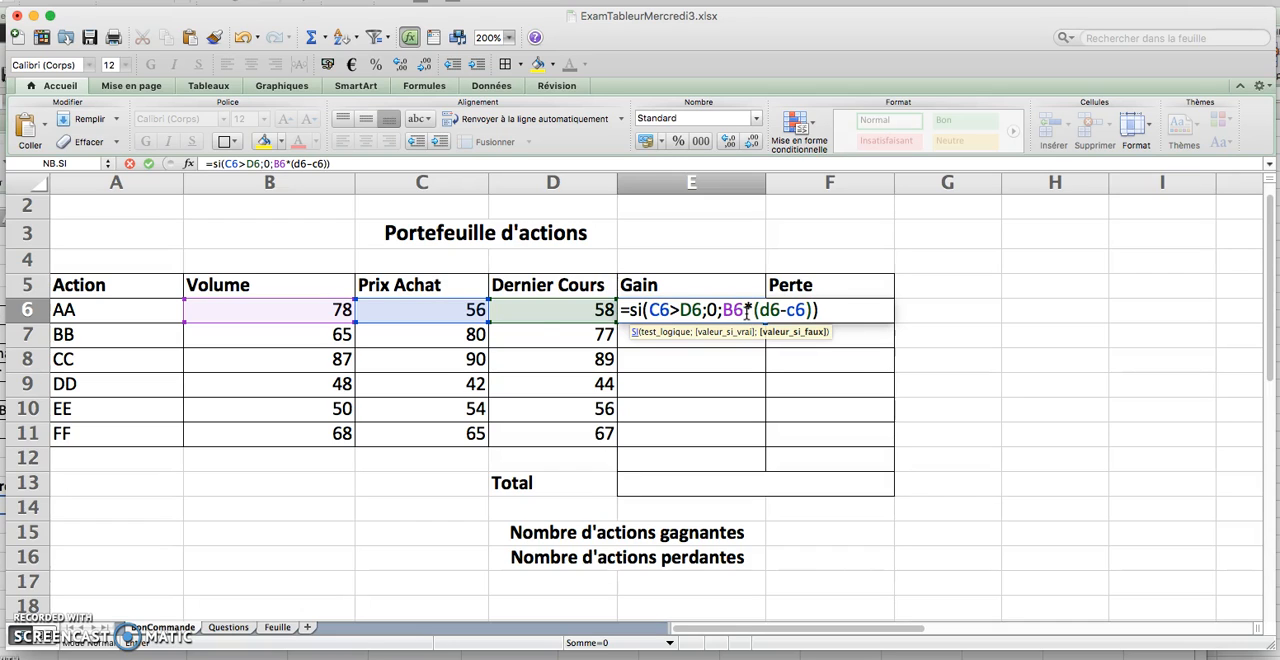
{"action": "key", "text": "Return"}
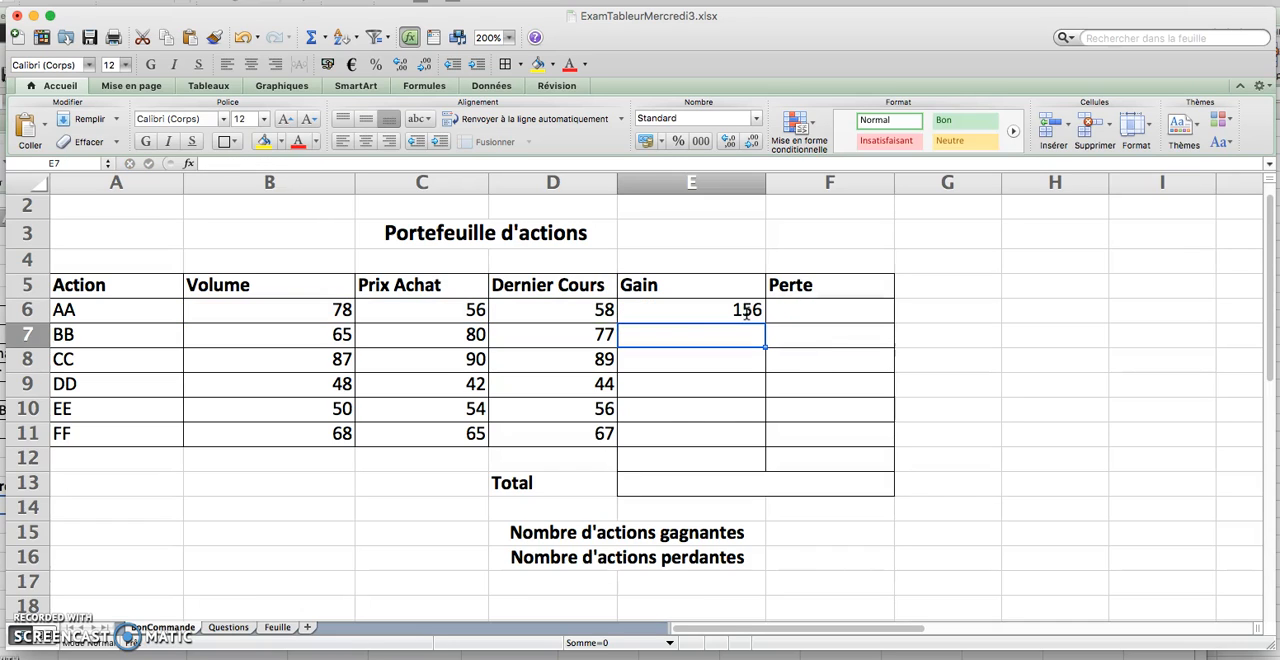
Copy the Gain formula from E6 down through E11 and check the copied formula in E7
{"action": "left_click", "coordinate": [747, 313]}
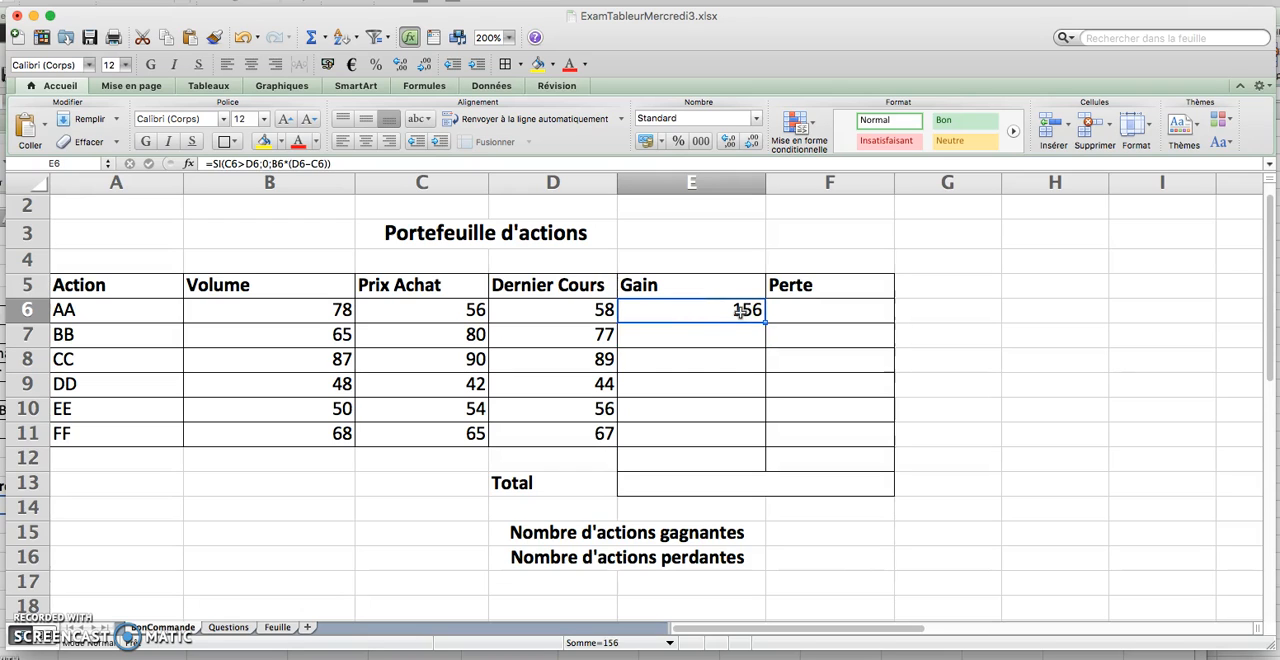
{"action": "left_click_drag", "start_coordinate": [765, 323], "coordinate": [755, 447]}
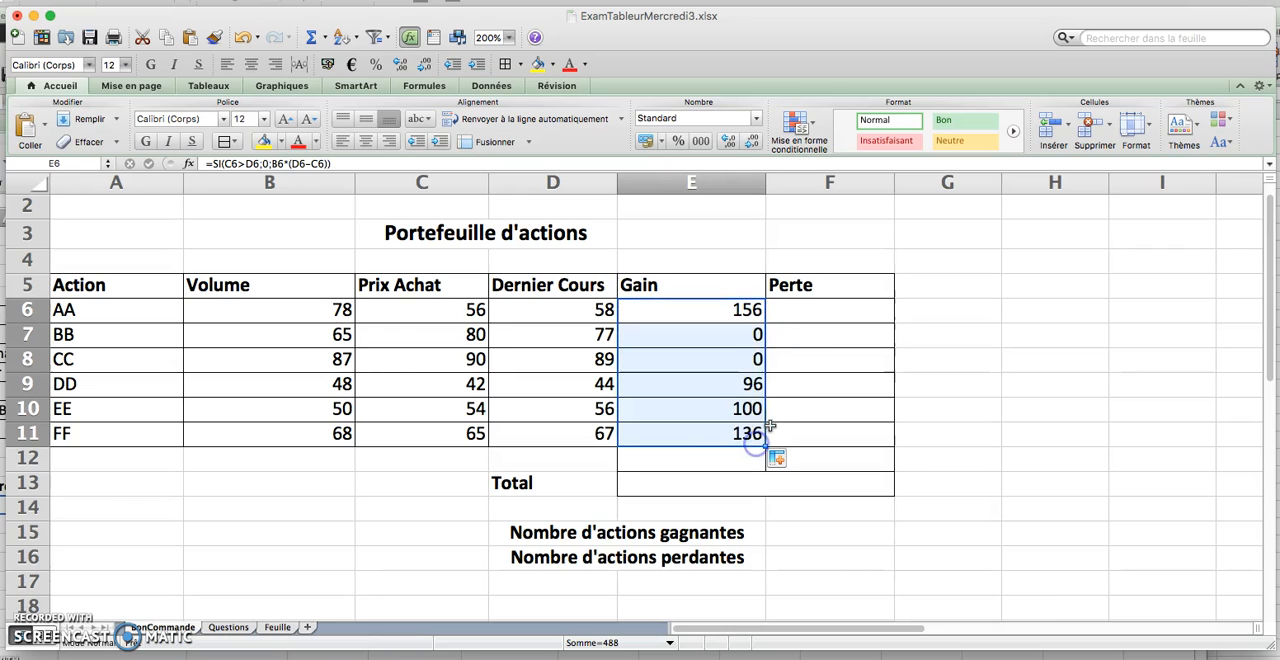
{"action": "left_click", "coordinate": [747, 337]}
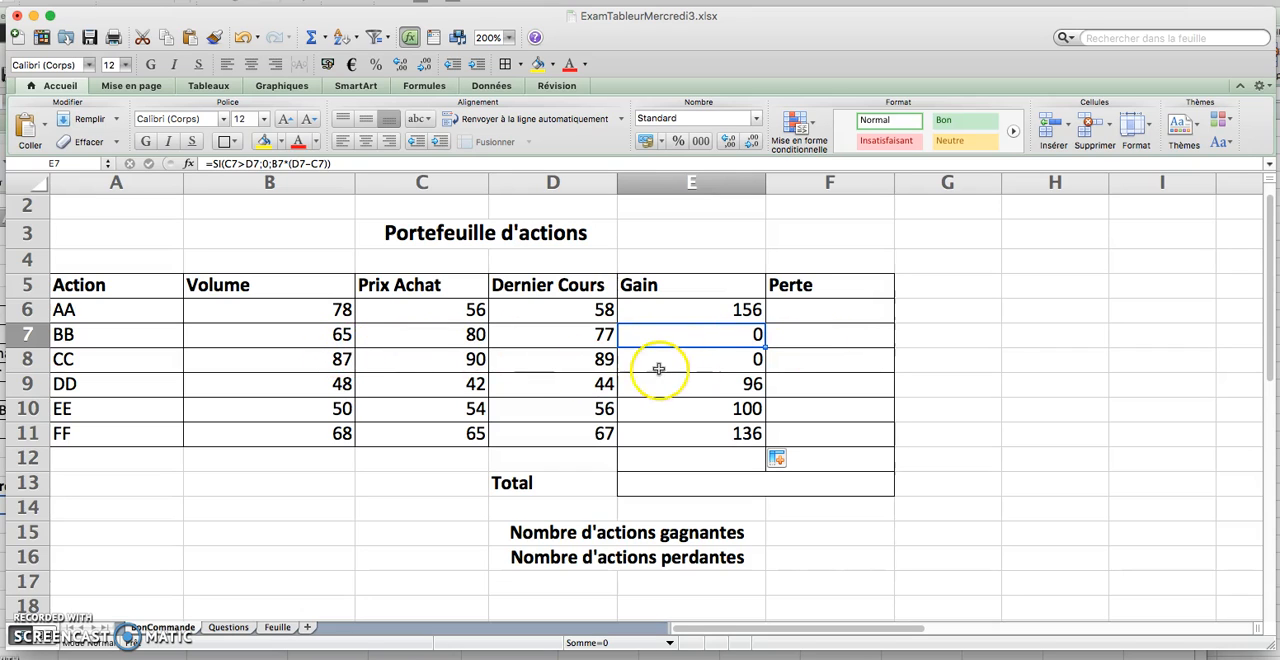
Enter the formula =SI(C6>D6;B6*(C6-D6);0) in Perte cell F6 for action AA
{"action": "left_click", "coordinate": [832, 313]}
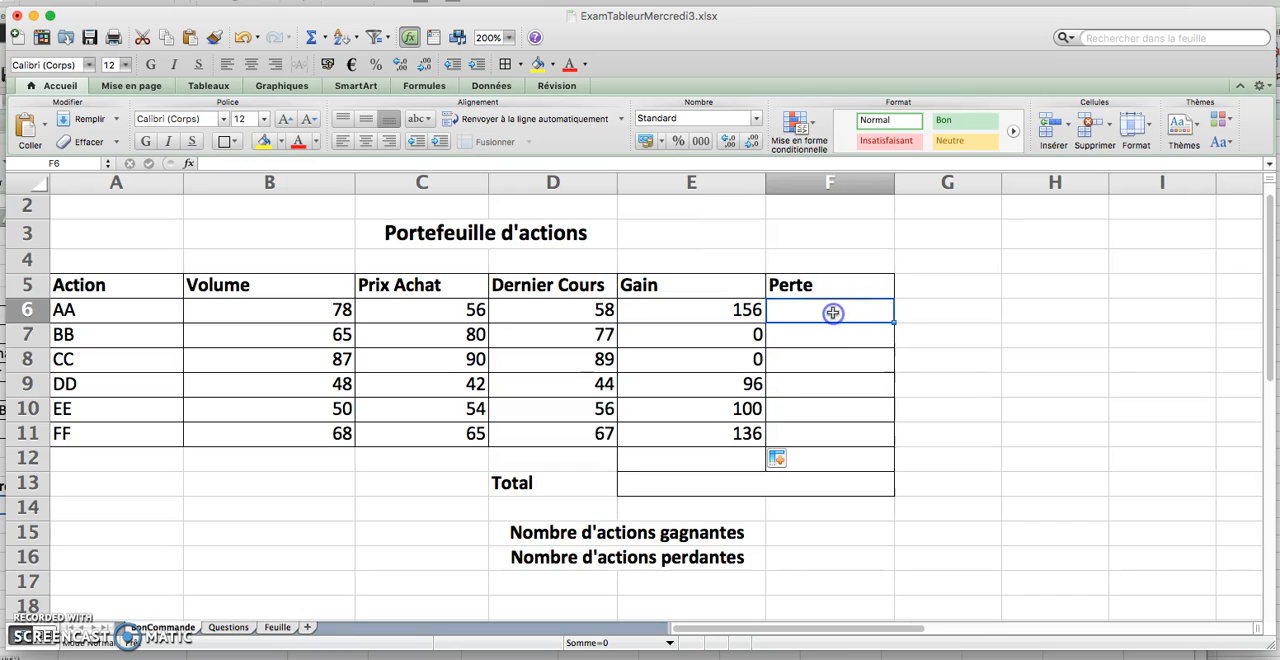
{"action": "type", "text": "=si"}
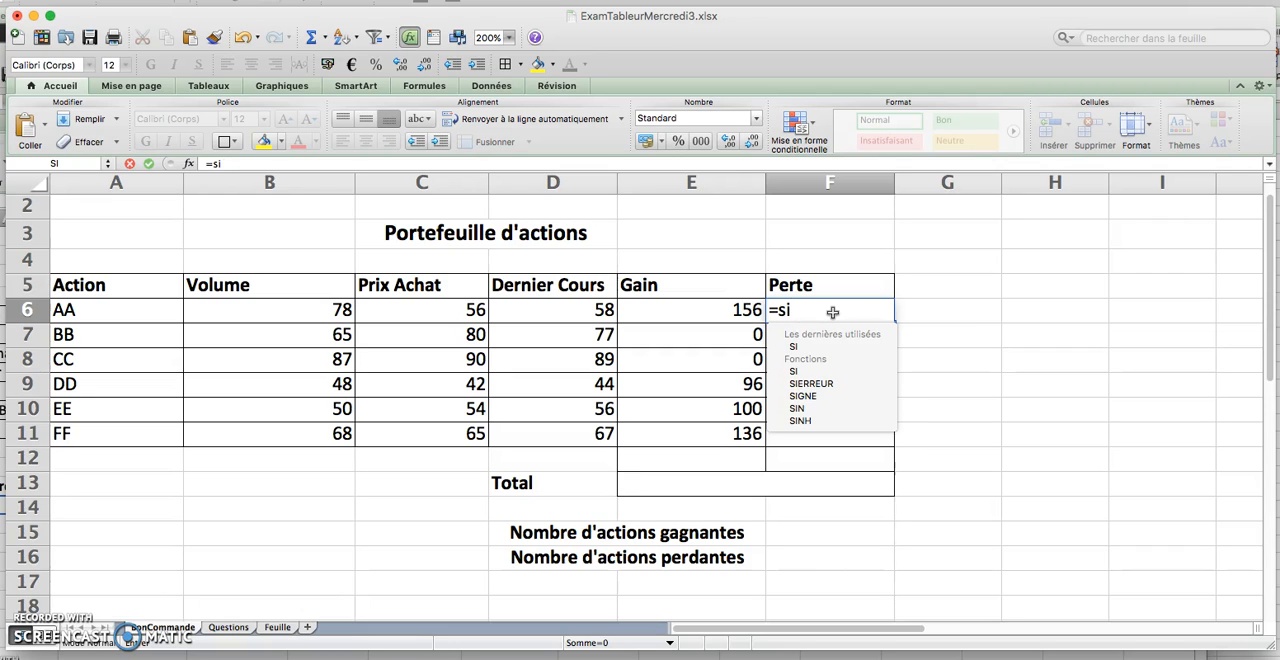
{"action": "type", "text": "("}
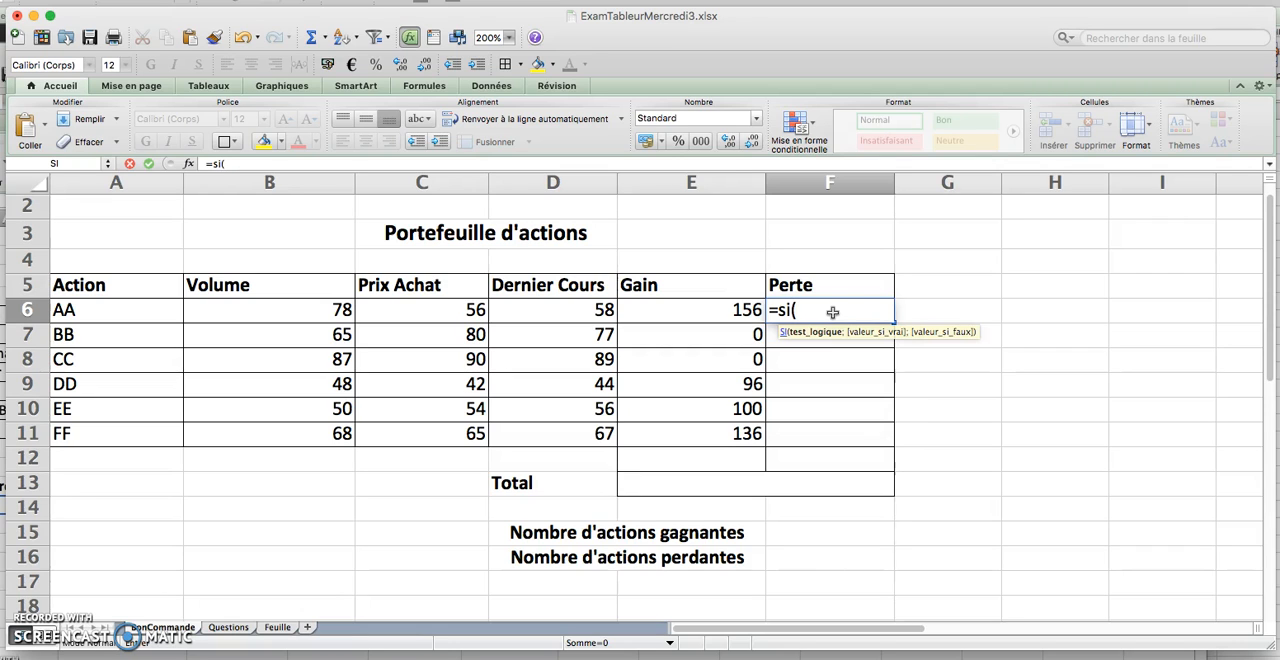
{"action": "left_click", "coordinate": [440, 314]}
{"action": "type", "text": ">"}
{"action": "left_click", "coordinate": [577, 314]}
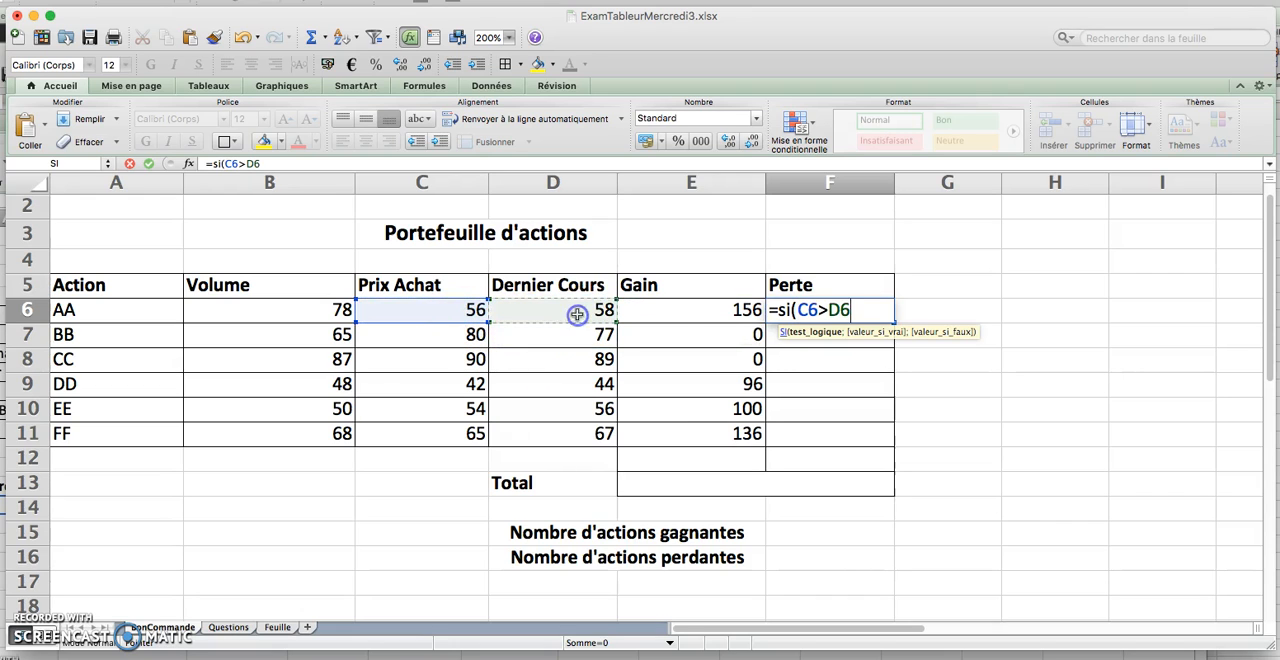
{"action": "type", "text": ";"}
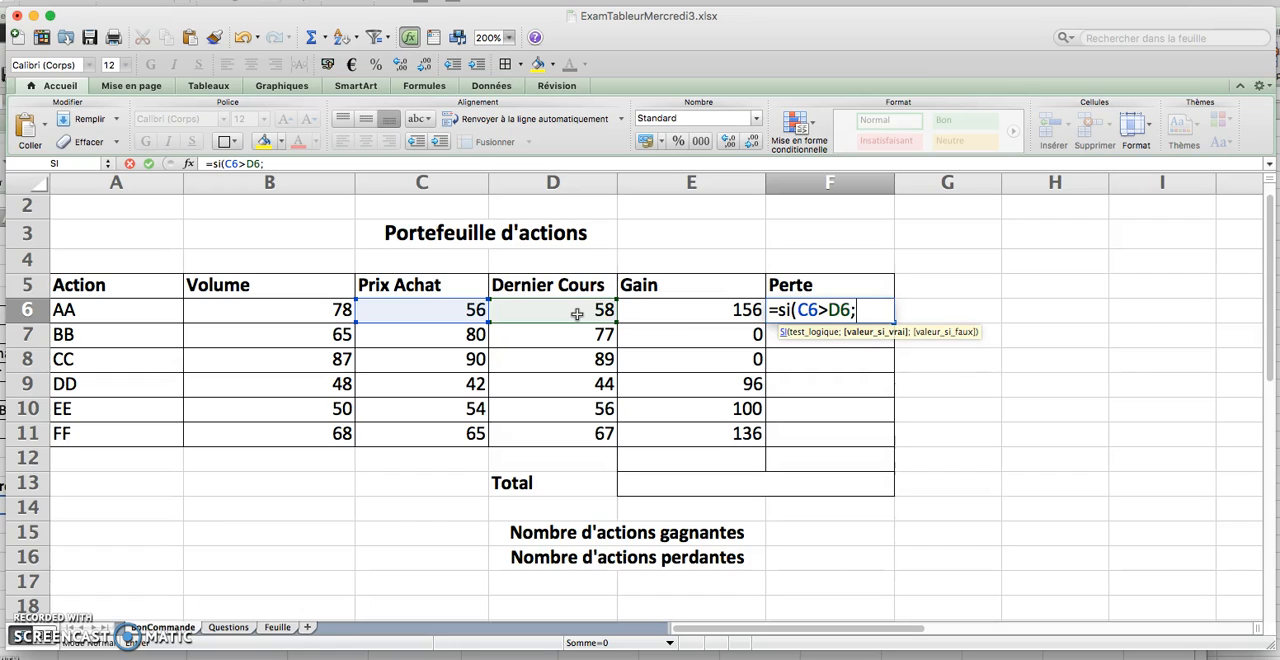
{"action": "left_click", "coordinate": [325, 313]}
{"action": "type", "text": "*"}
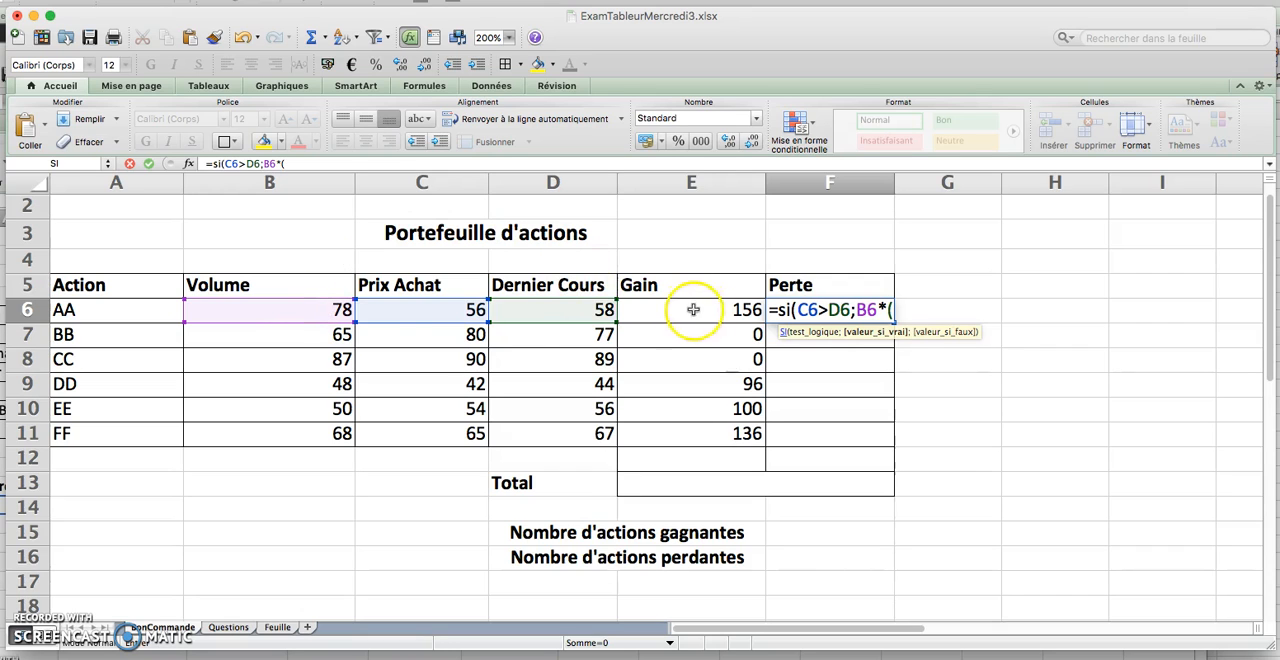
{"action": "type", "text": "c6"}
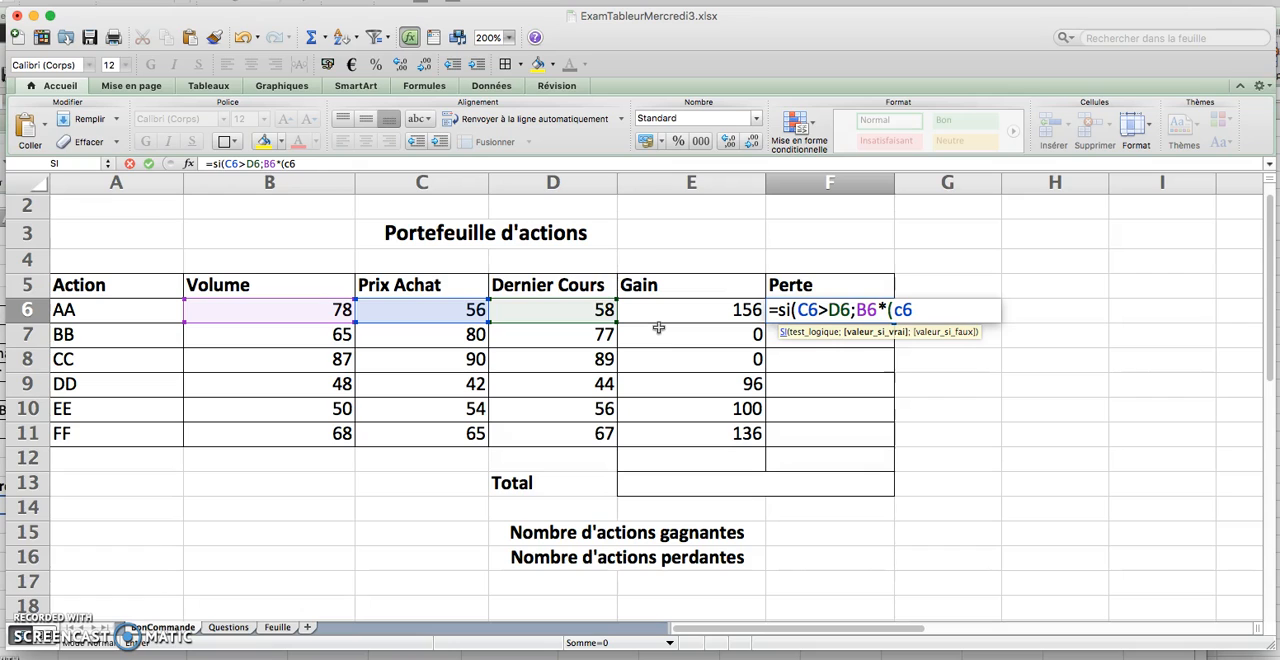
{"action": "type", "text": "-d6"}
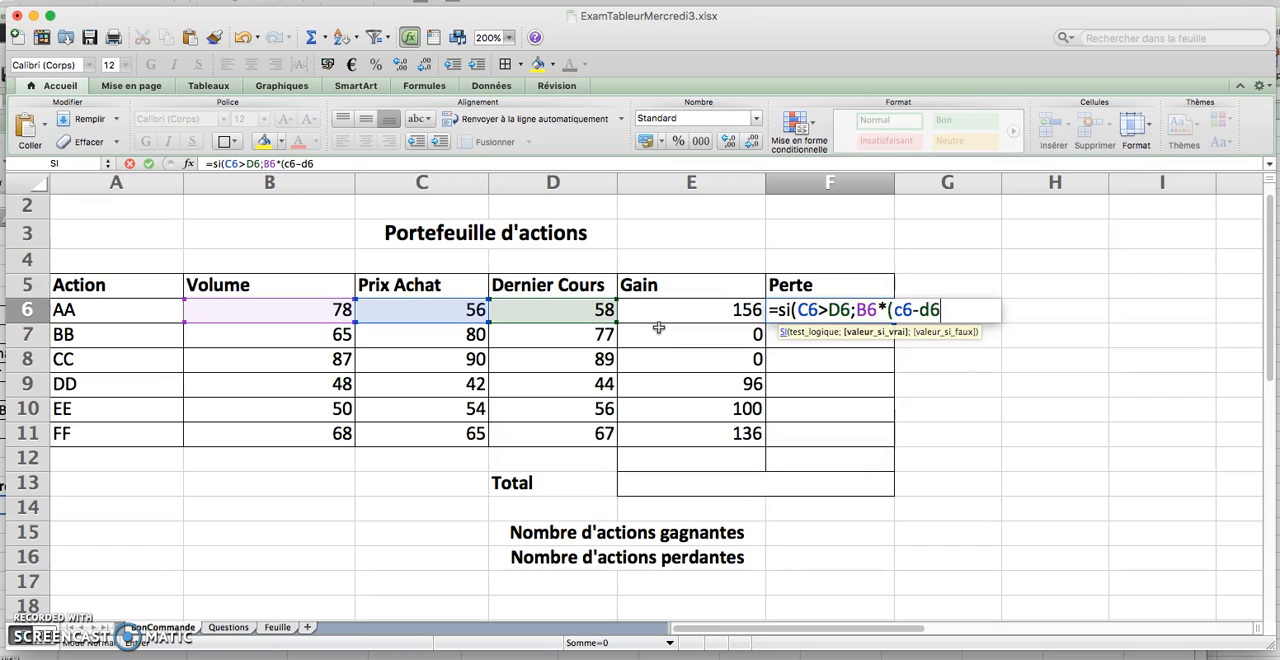
{"action": "type", "text": ");0"}
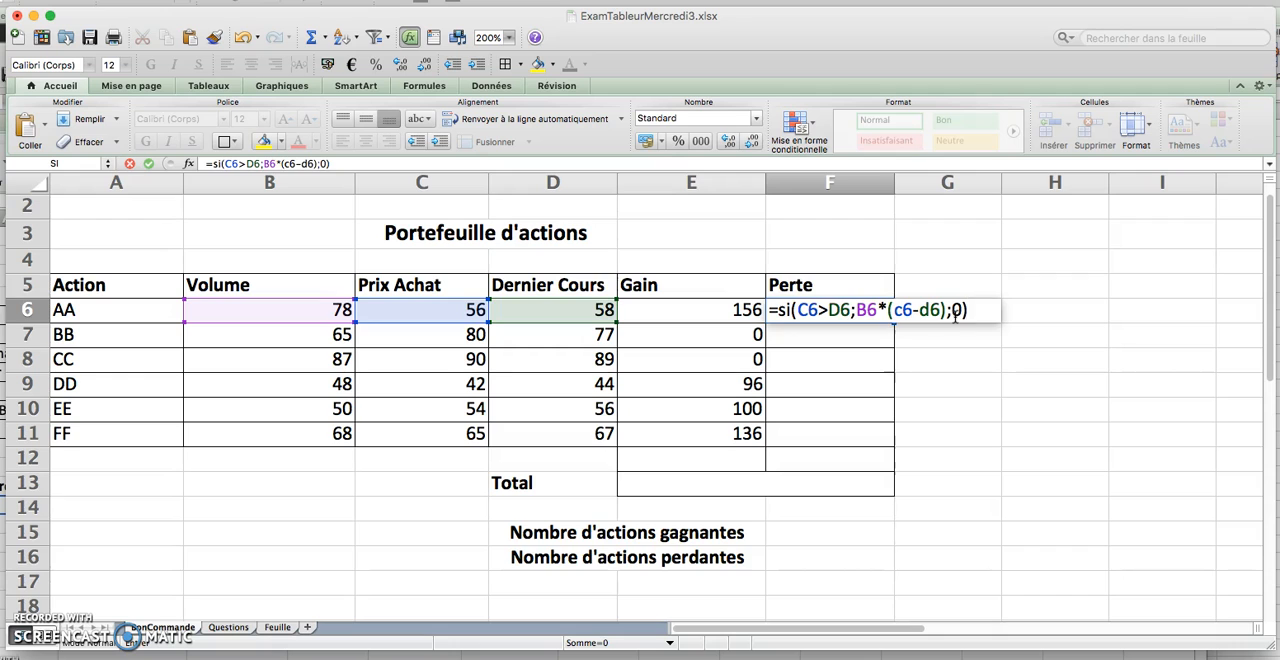
{"action": "key", "text": "Return"}
Copy the Perte formula from F6 down through F11 and open the formula in F6
{"action": "left_click", "coordinate": [878, 313]}
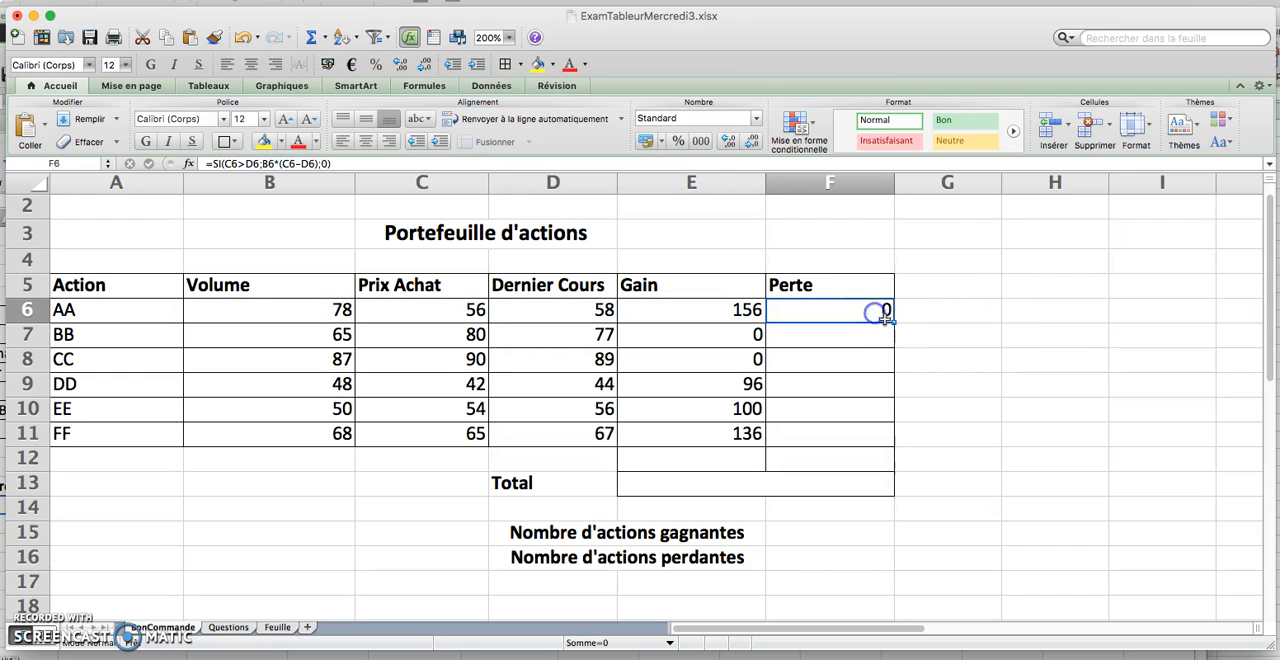
{"action": "left_click_drag", "start_coordinate": [893, 323], "coordinate": [889, 443]}
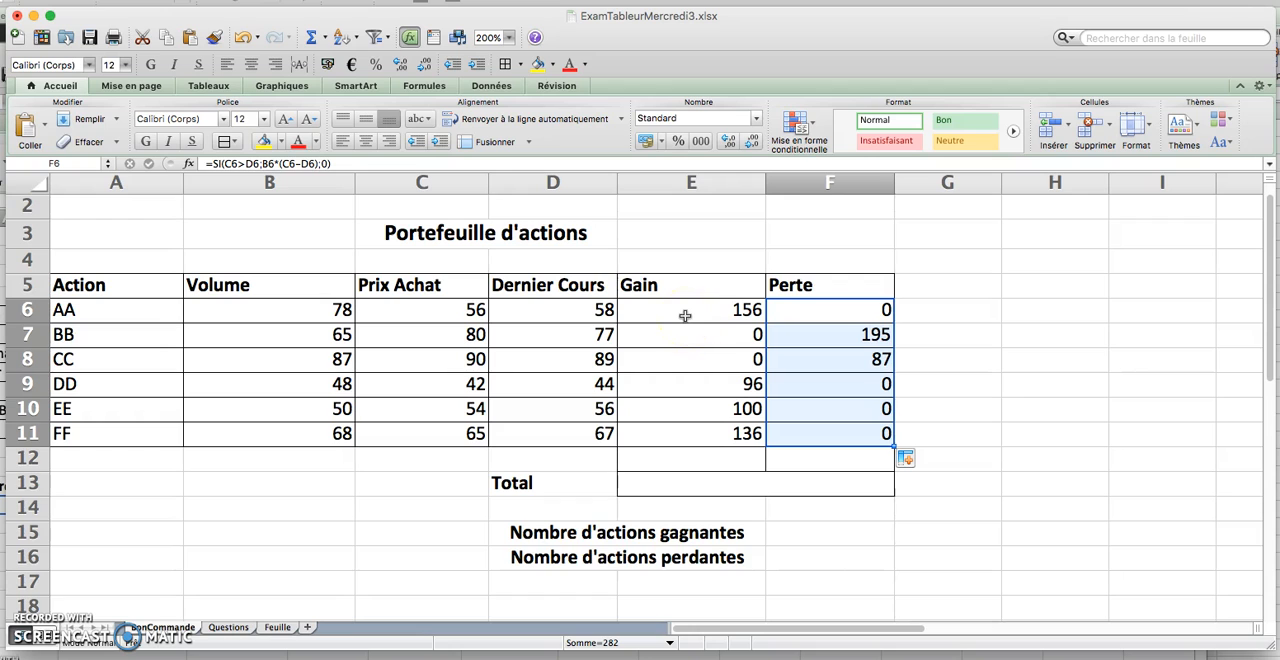
{"action": "double_click", "coordinate": [825, 314]}
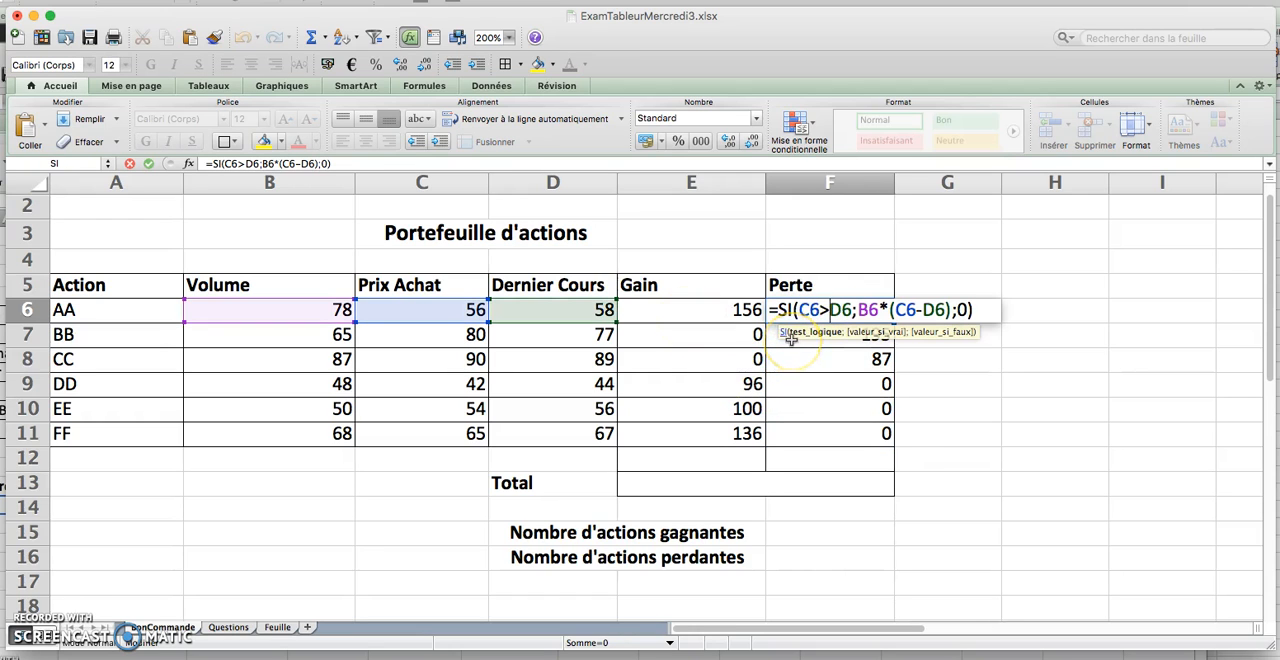
Reread the Questions sheet, total the gains E6:E11 in E12 of the BonCommande sheet with AutoSum, and check the resulting formula
{"action": "key", "text": "Return"}
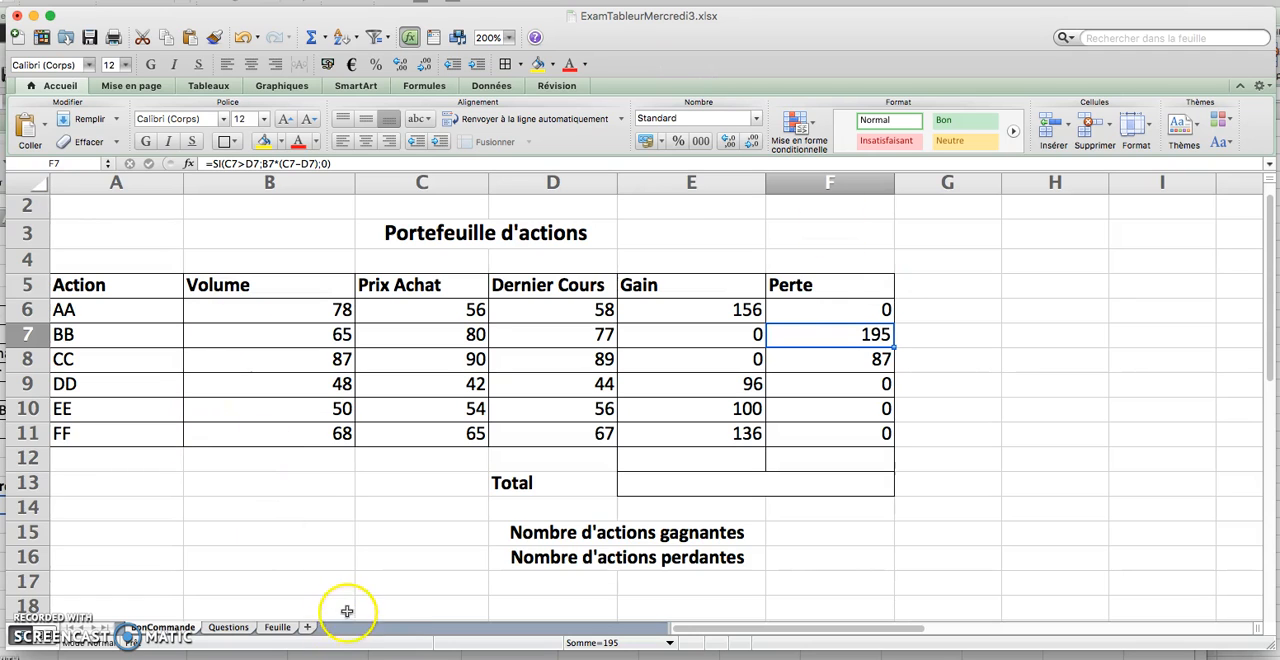
{"action": "left_click", "coordinate": [229, 627]}
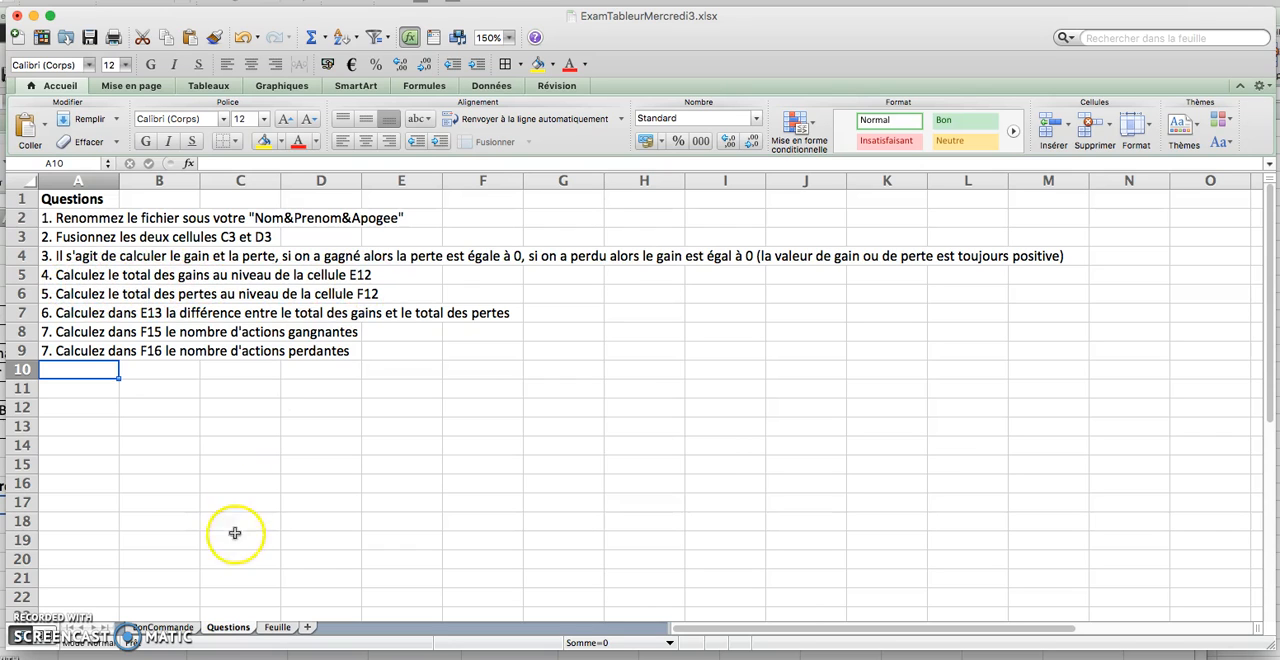
{"action": "left_click", "coordinate": [165, 628]}
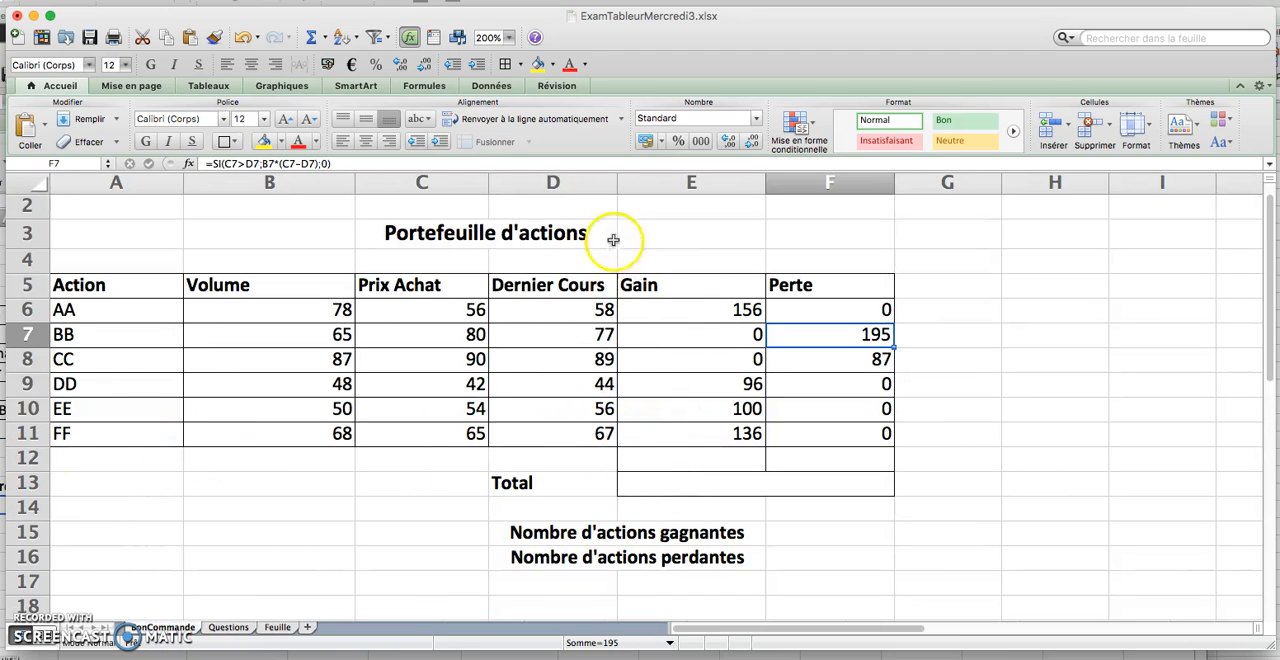
{"action": "left_click", "coordinate": [712, 458]}
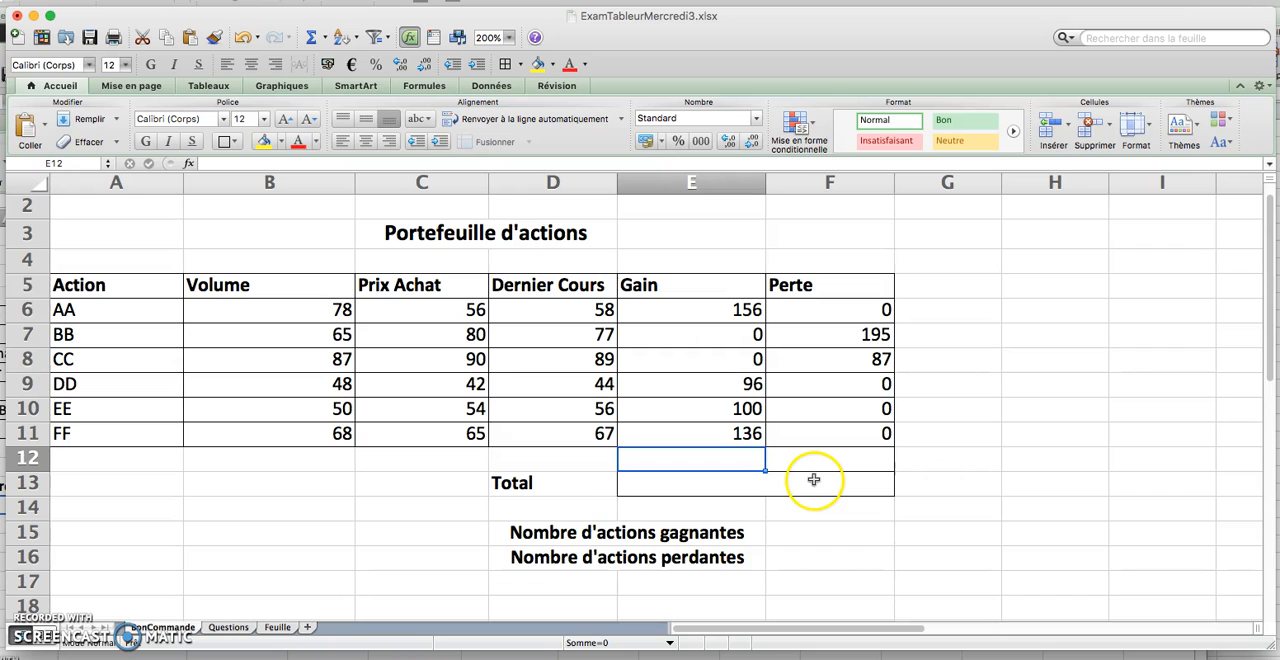
{"action": "left_click_drag", "start_coordinate": [728, 311], "coordinate": [723, 434]}
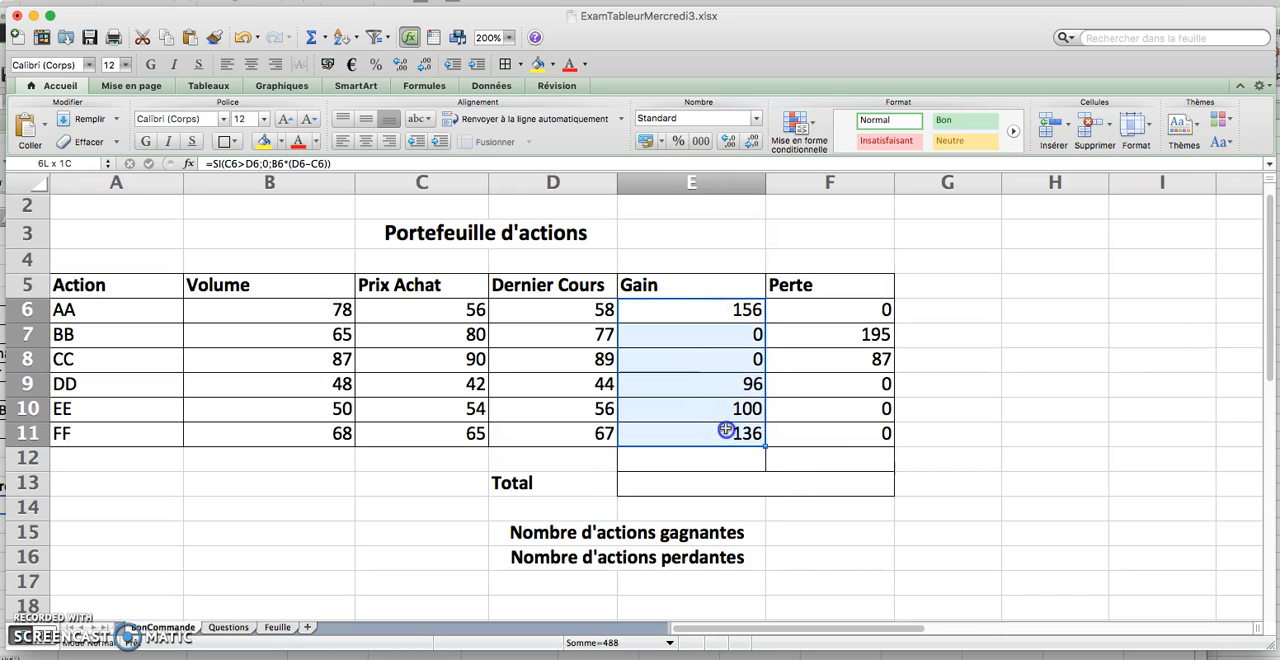
{"action": "left_click", "coordinate": [309, 38]}
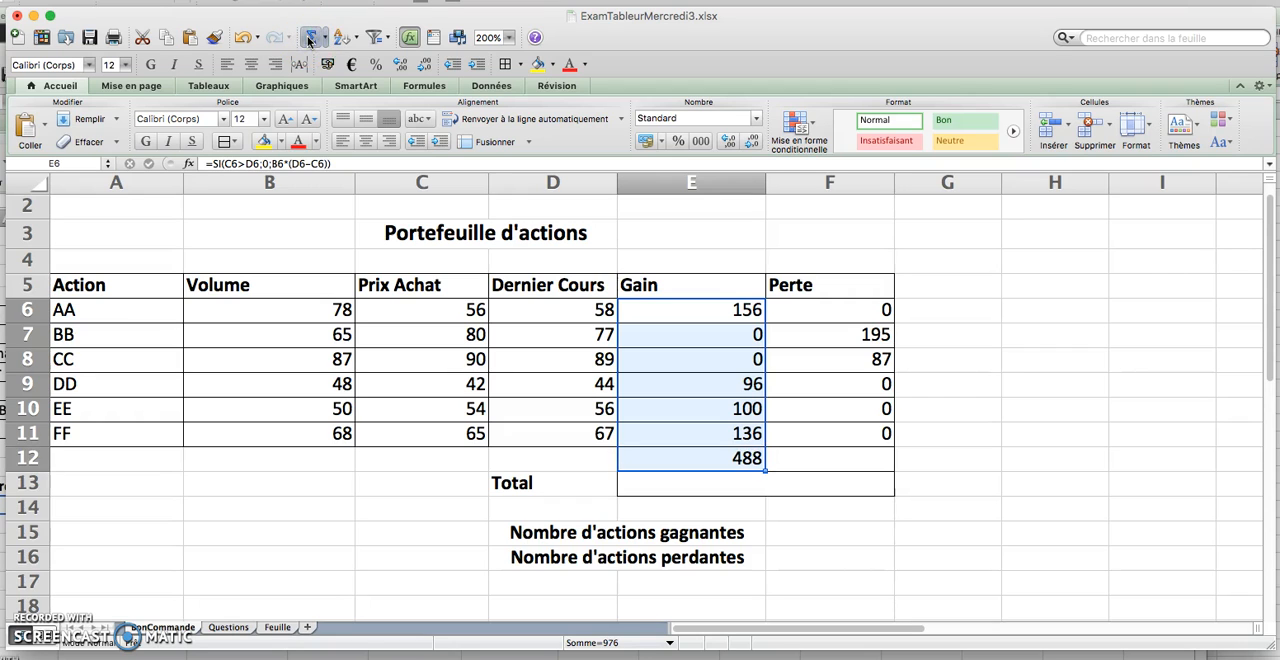
{"action": "left_click", "coordinate": [718, 459]}
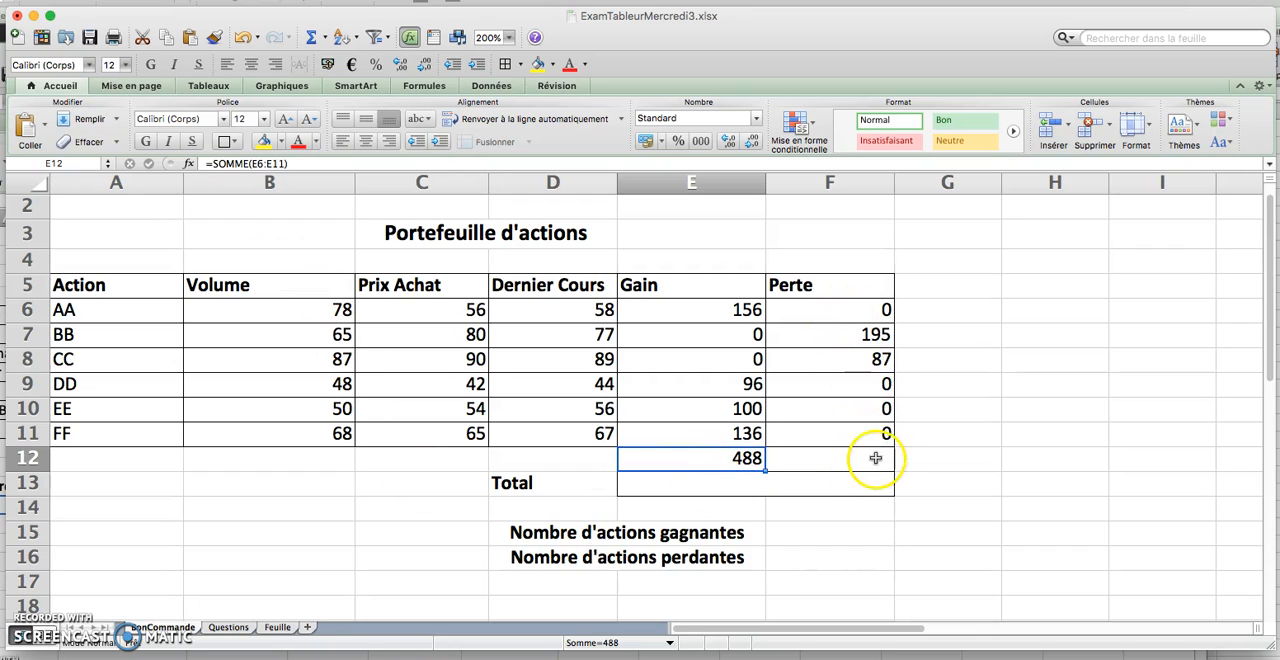
Total the losses F6:F11 in cell F12 with AutoSum and check the resulting formula
{"action": "left_click", "coordinate": [861, 317]}
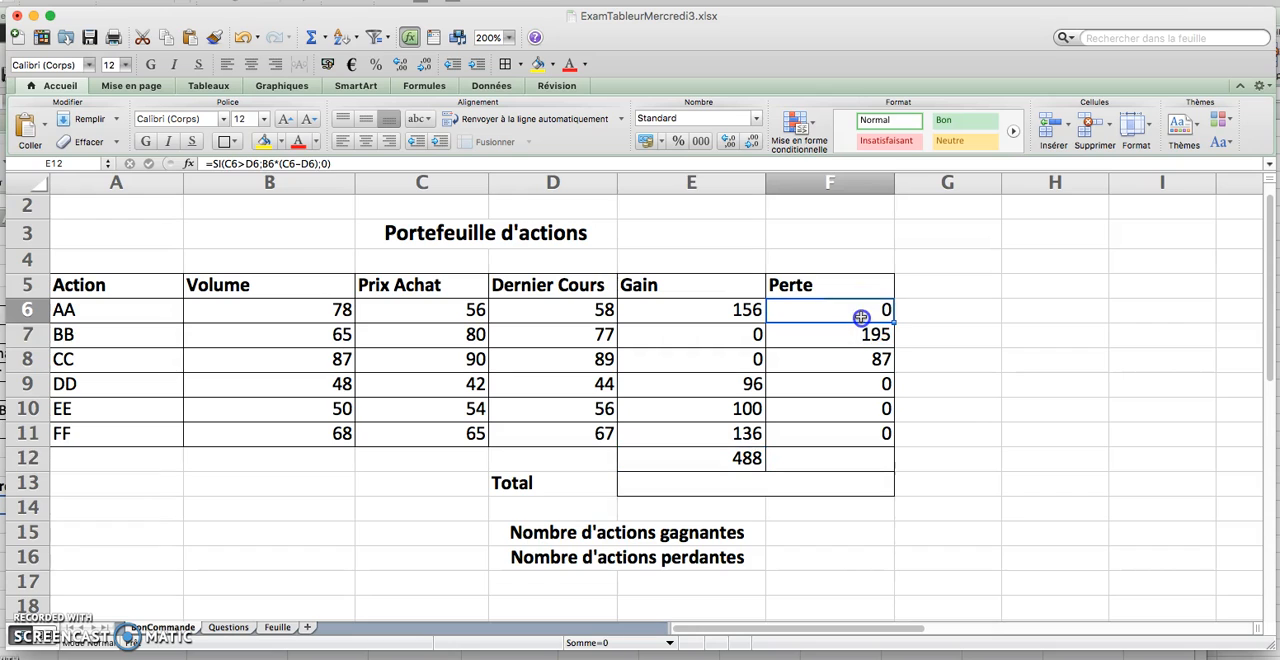
{"action": "left_click_drag", "start_coordinate": [866, 338], "coordinate": [877, 433]}
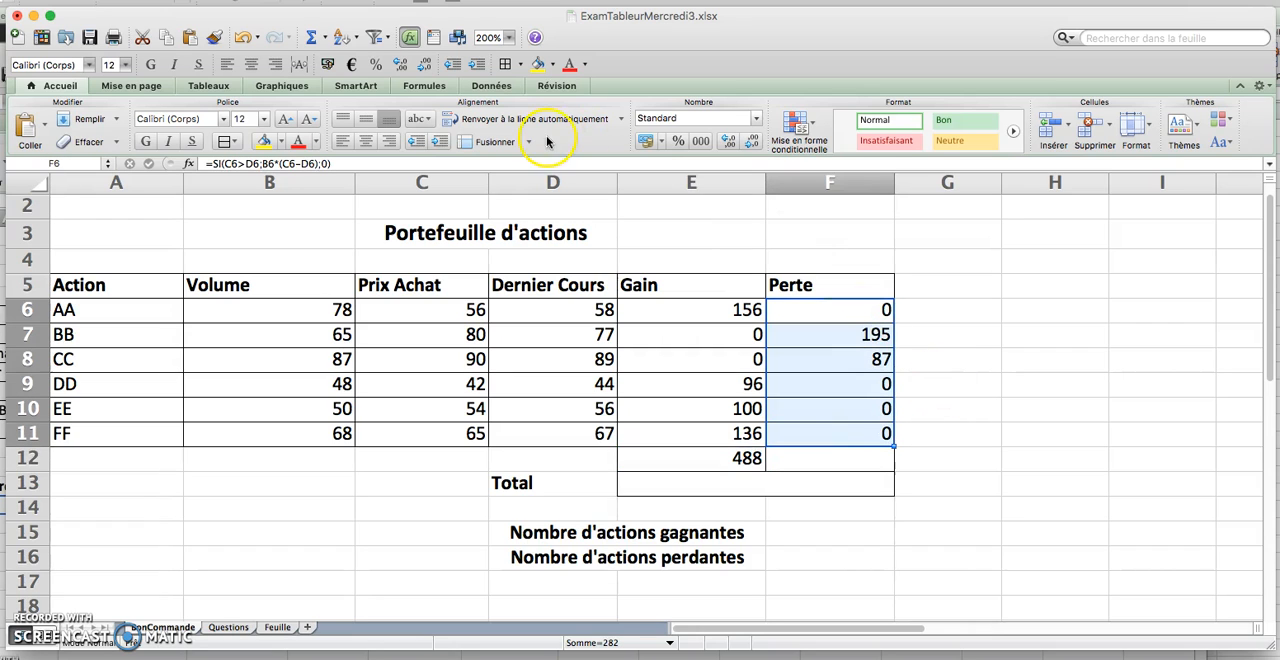
{"action": "left_click", "coordinate": [313, 38]}
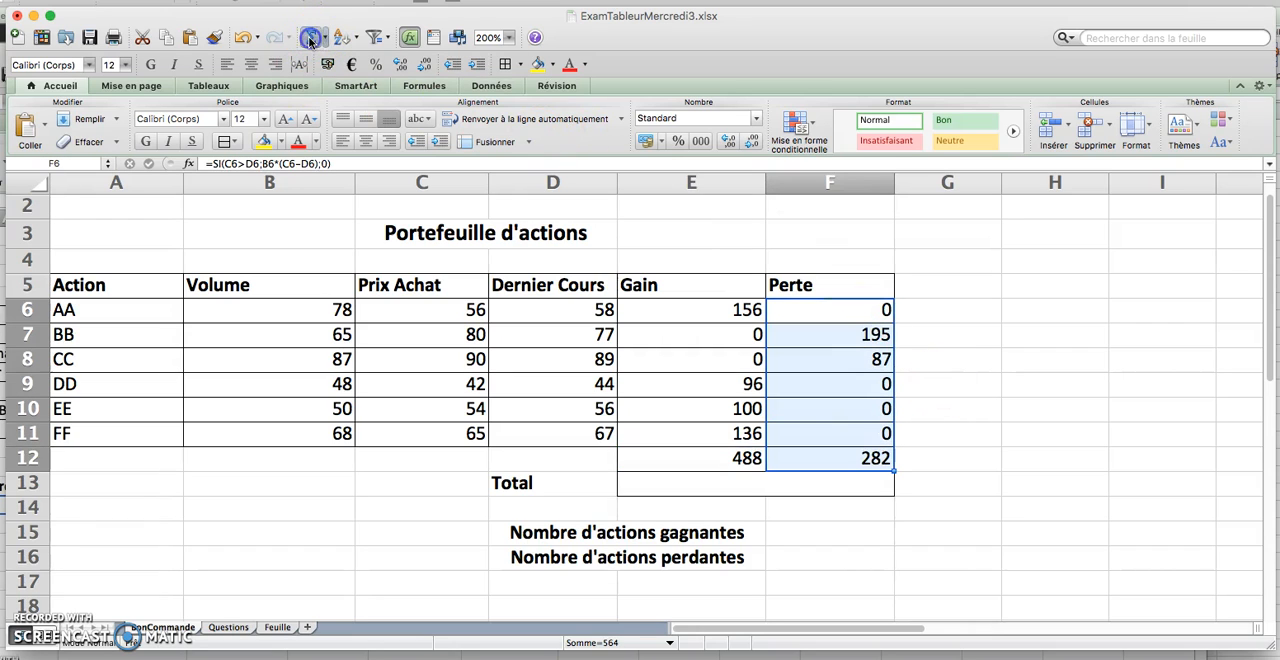
{"action": "left_click", "coordinate": [860, 463]}
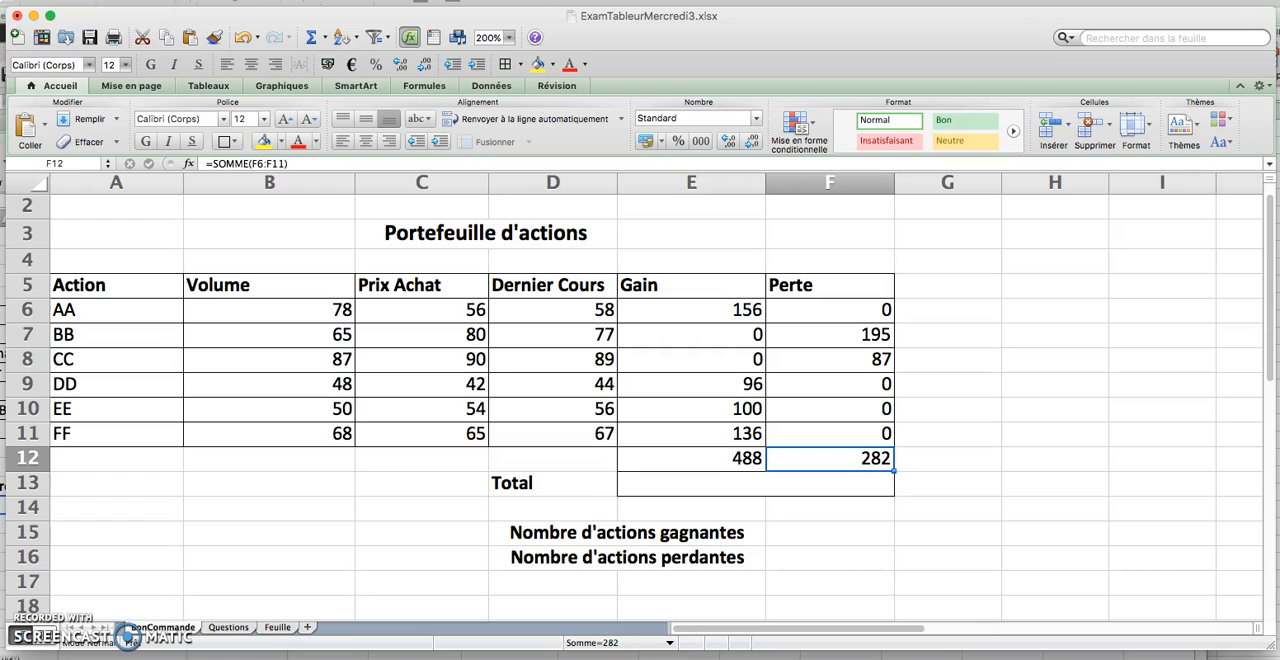
Reread the Questions sheet and enter =E12-F12 in the merged Total cell E13 of the BonCommande sheet
{"action": "left_click", "coordinate": [228, 627]}
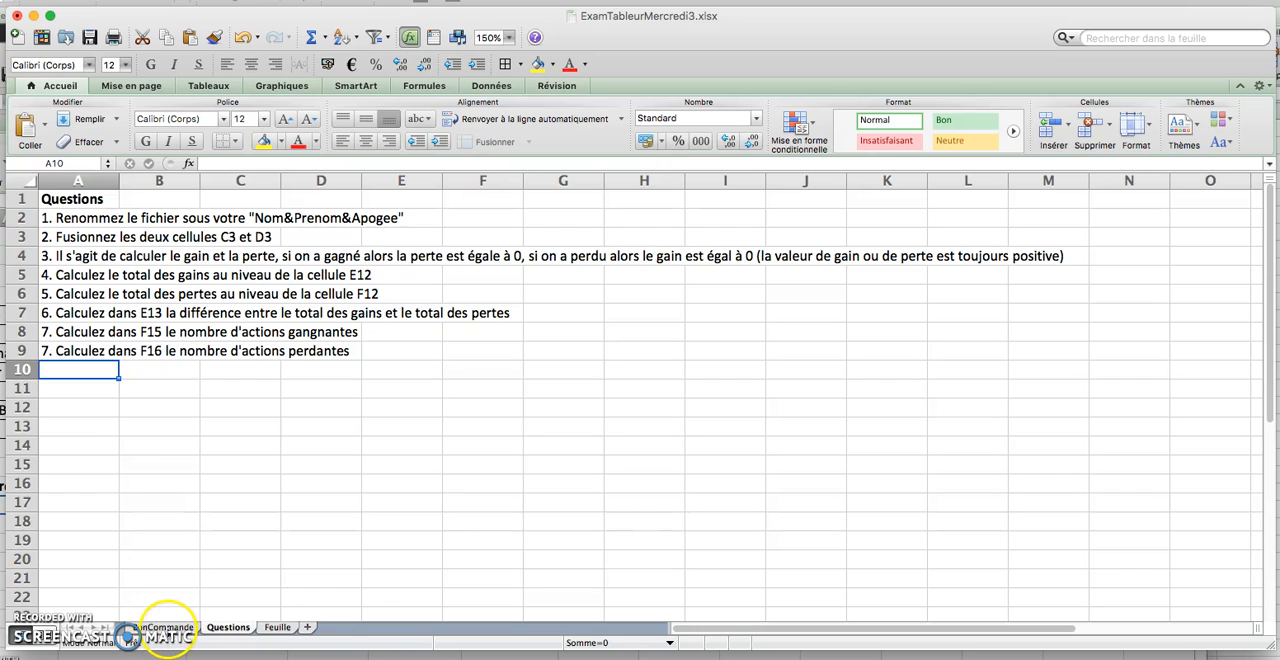
{"action": "left_click", "coordinate": [165, 627]}
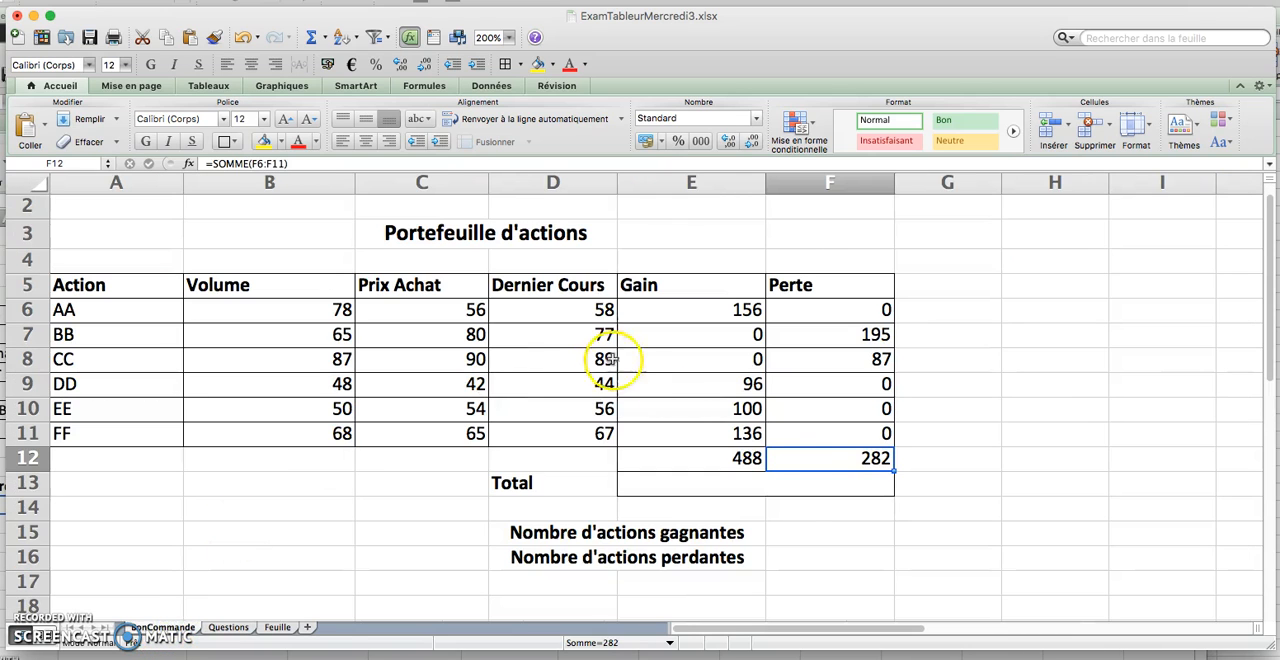
{"action": "left_click", "coordinate": [757, 489]}
{"action": "type", "text": "="}
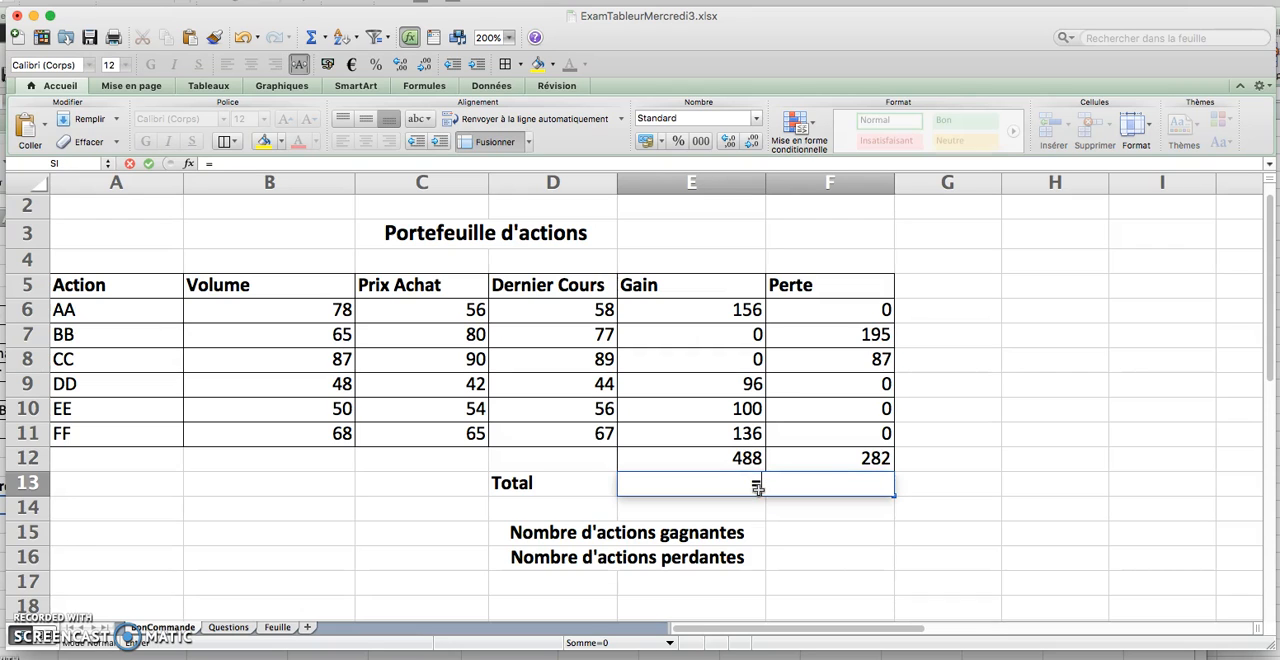
{"action": "left_click", "coordinate": [722, 457]}
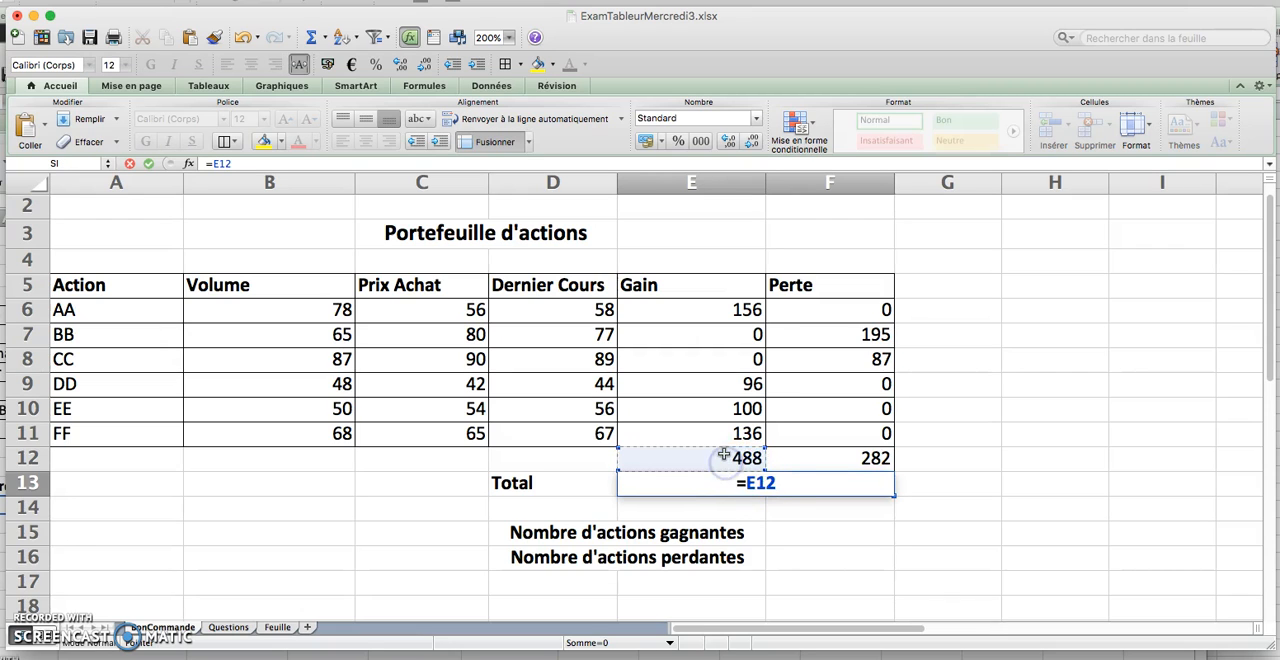
{"action": "type", "text": "-"}
{"action": "left_click", "coordinate": [860, 459]}
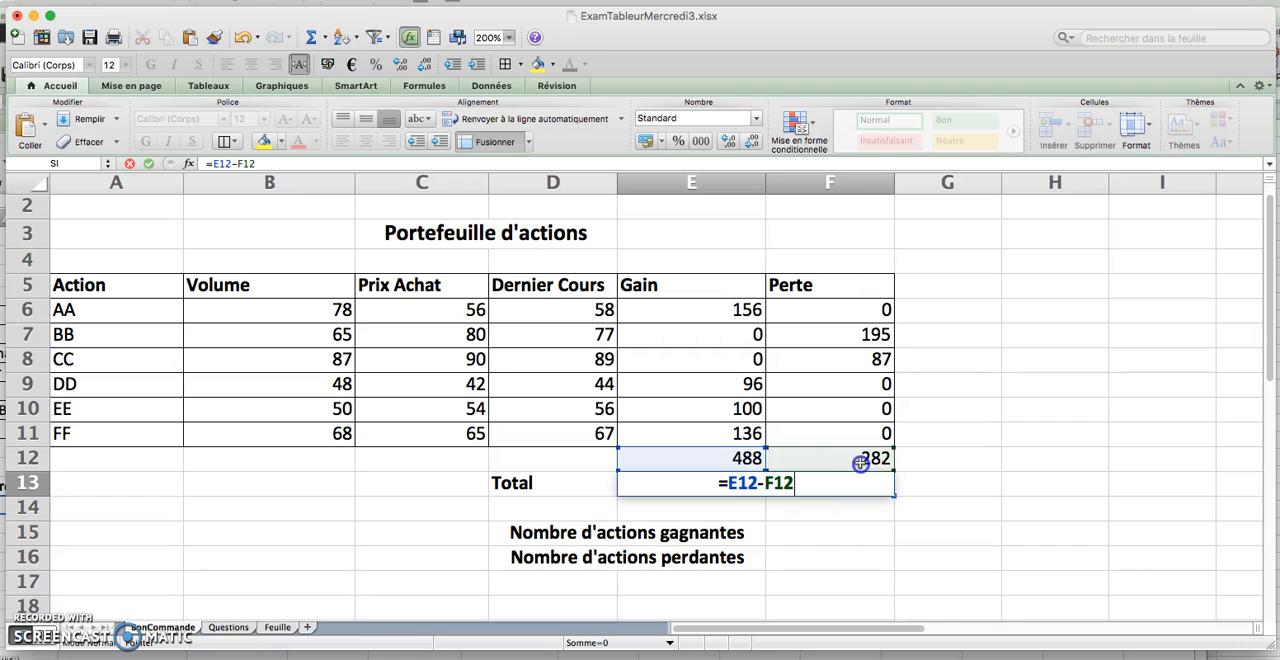
{"action": "key", "text": "Return"}
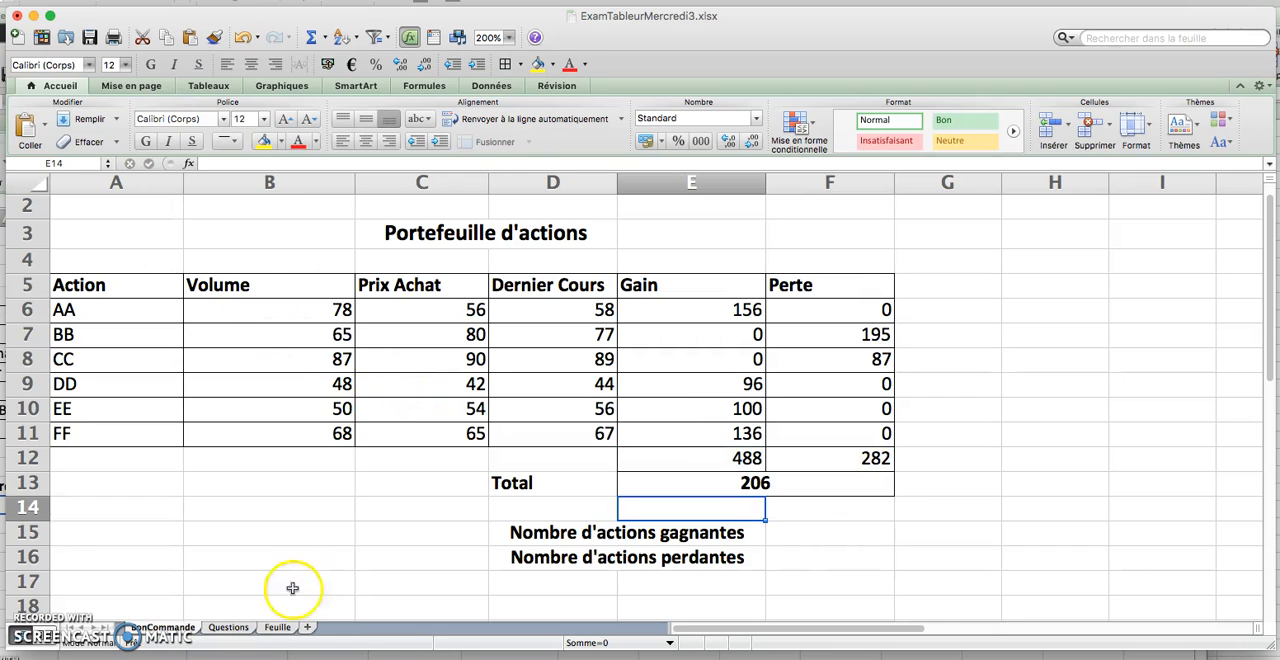
Reread the Questions sheet and count the winning stocks in F15 of BonCommande with =NB.SI(E6:E11;"<>0")
{"action": "left_click", "coordinate": [229, 627]}
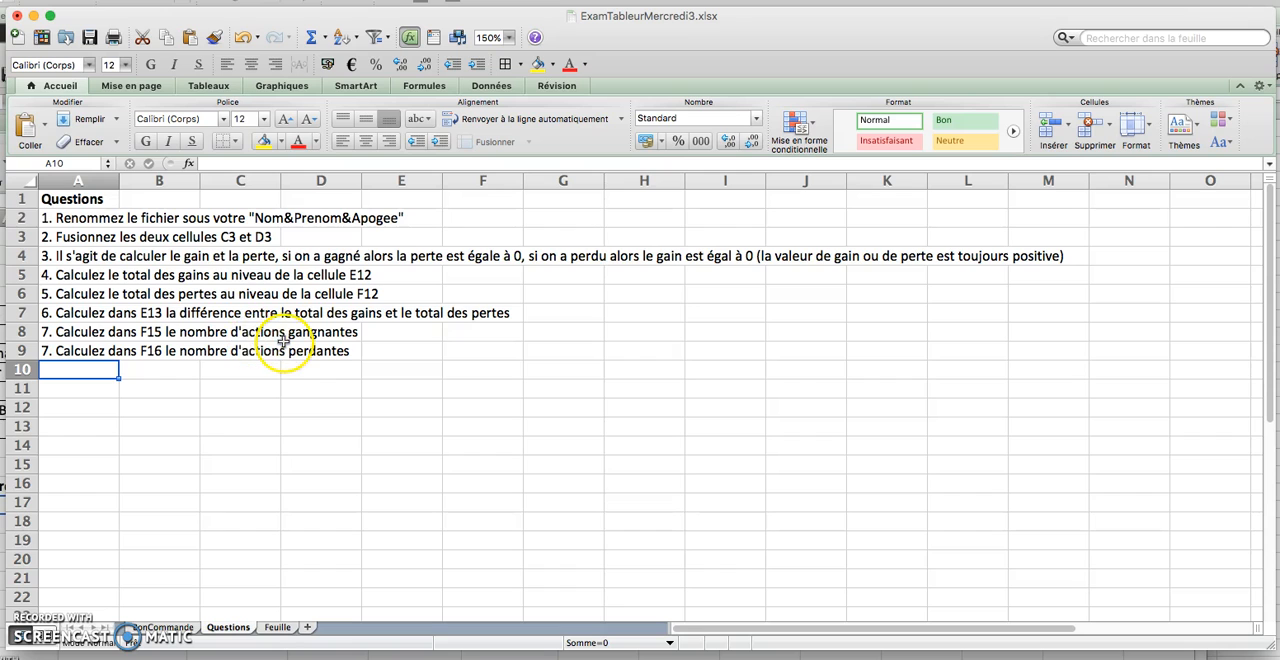
{"action": "left_click", "coordinate": [165, 627]}
{"action": "left_click", "coordinate": [843, 538]}
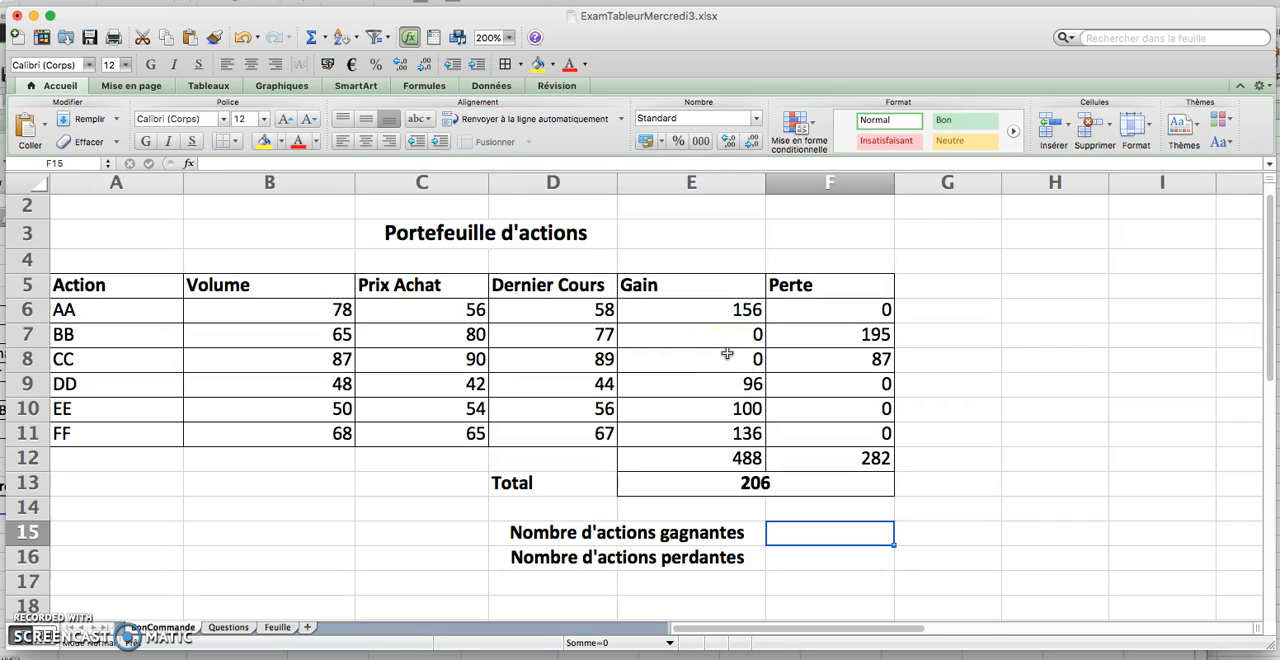
{"action": "type", "text": "=nb.si"}
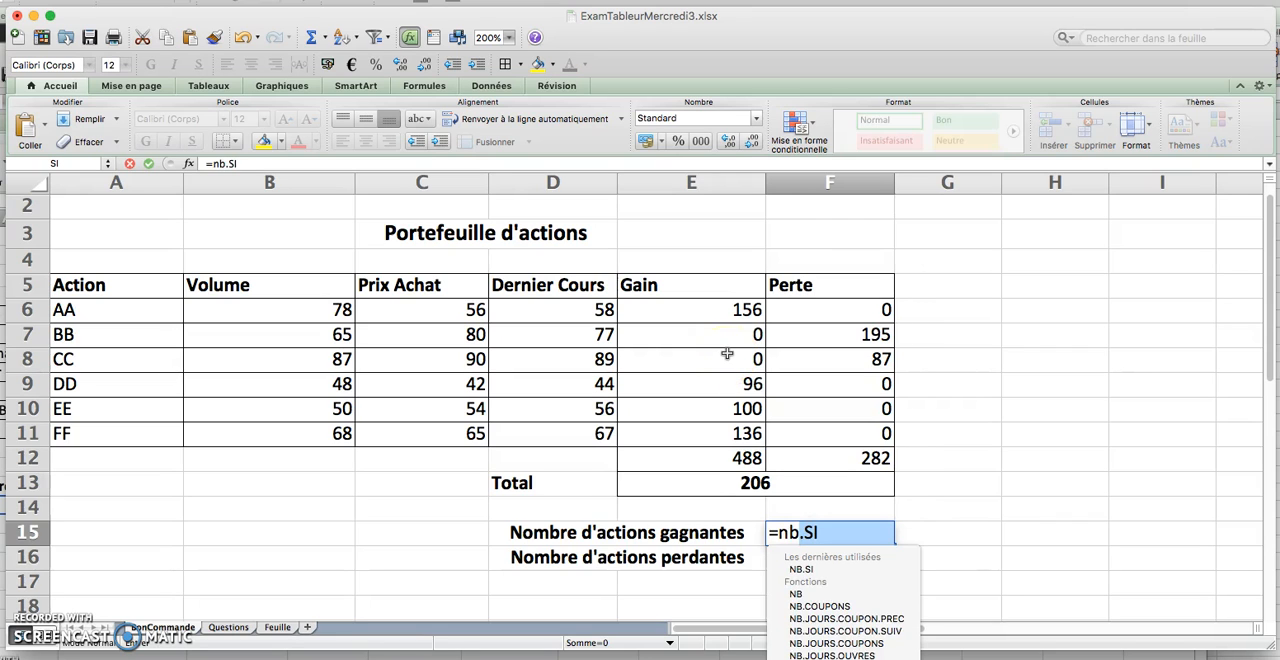
{"action": "type", "text": "("}
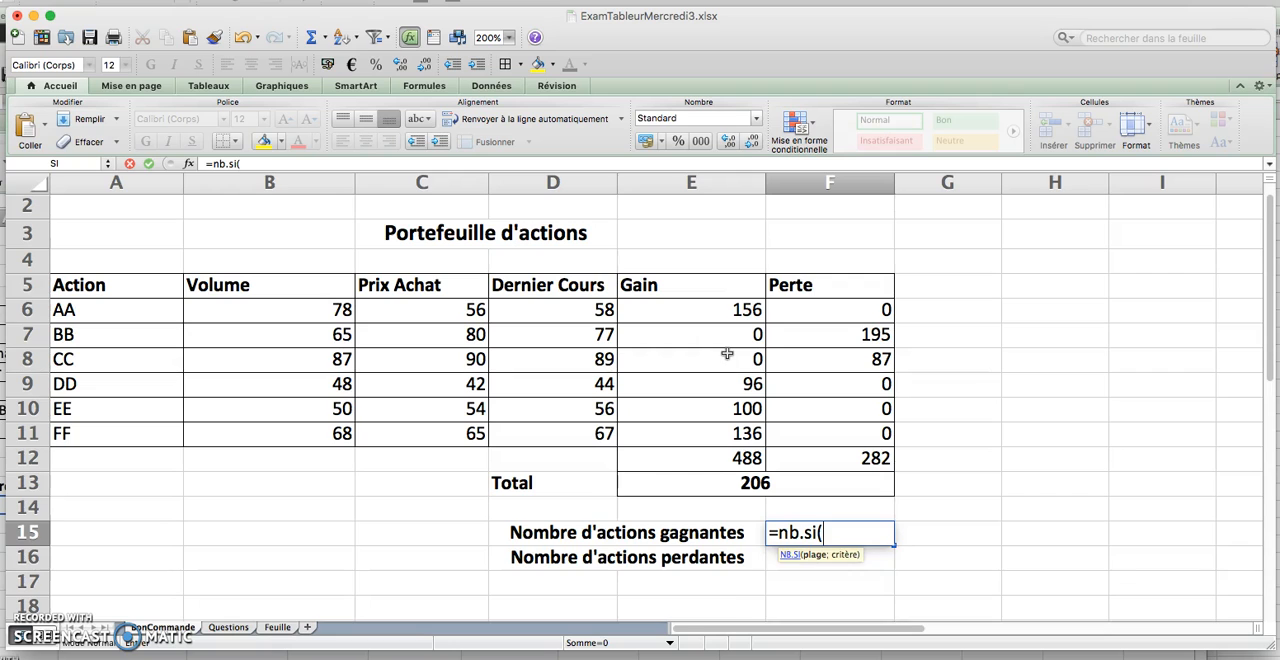
{"action": "left_click", "coordinate": [705, 318]}
{"action": "left_click_drag", "start_coordinate": [706, 324], "coordinate": [715, 429]}
{"action": "type", "text": ";"}
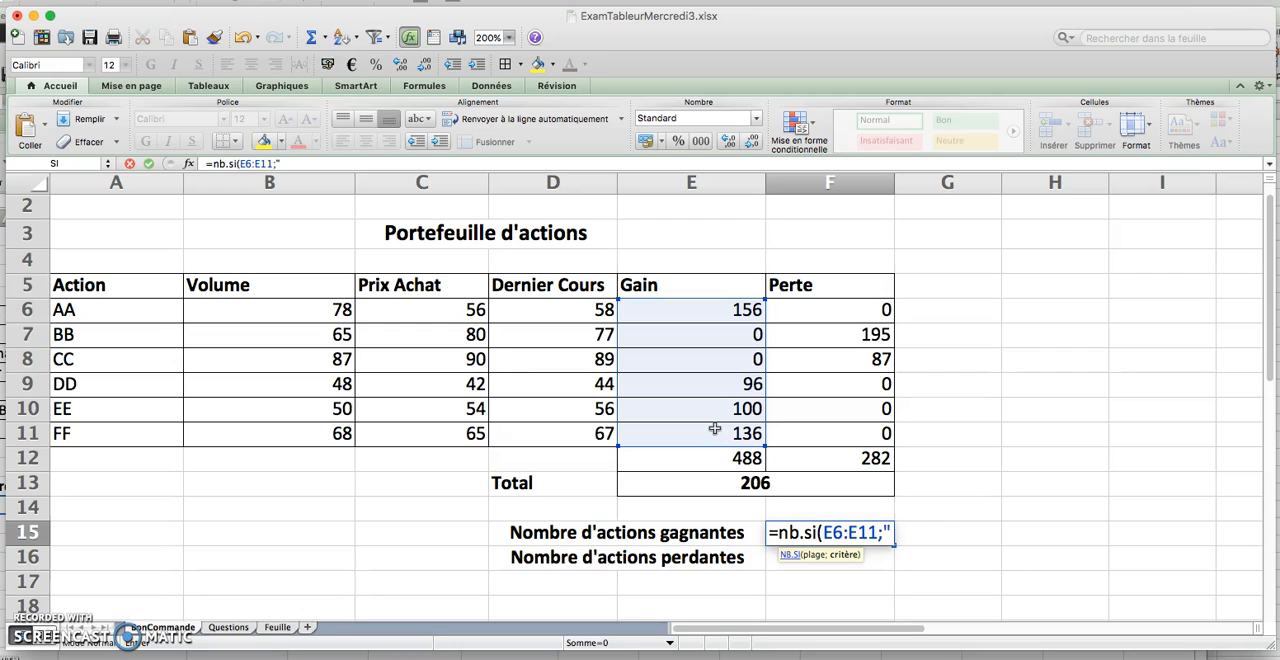
{"action": "type", "text": "\"<>0\""}
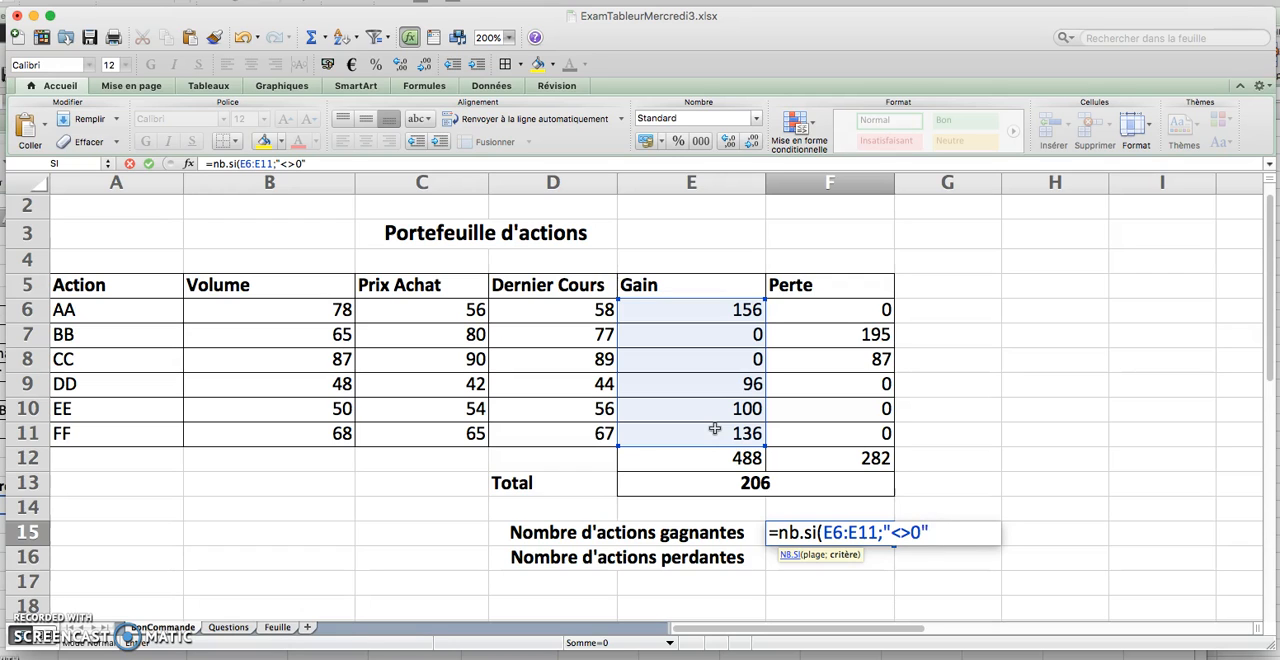
{"action": "key", "text": "Return"}
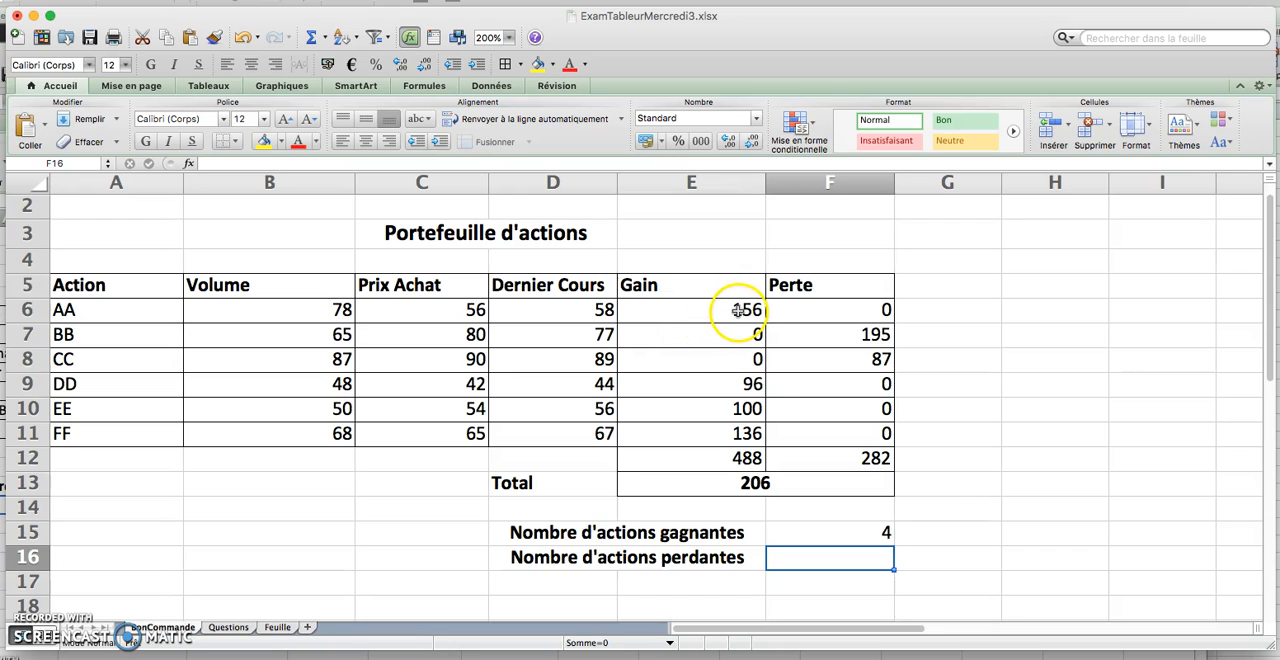
Count the losing stocks in F16 with the formula =NB.SI(F6:F11;"<>0")
{"action": "scroll", "coordinate": [760, 450], "scroll_direction": "down", "scroll_amount": 1}
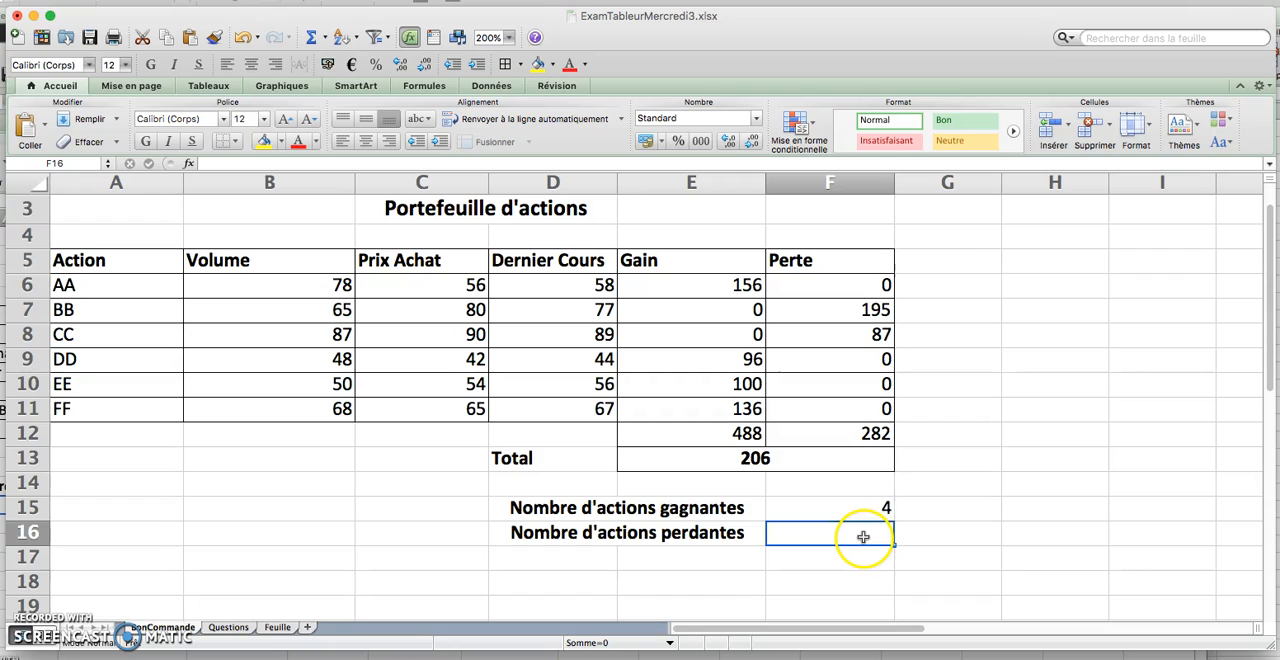
{"action": "left_click_drag", "start_coordinate": [866, 286], "coordinate": [869, 411]}
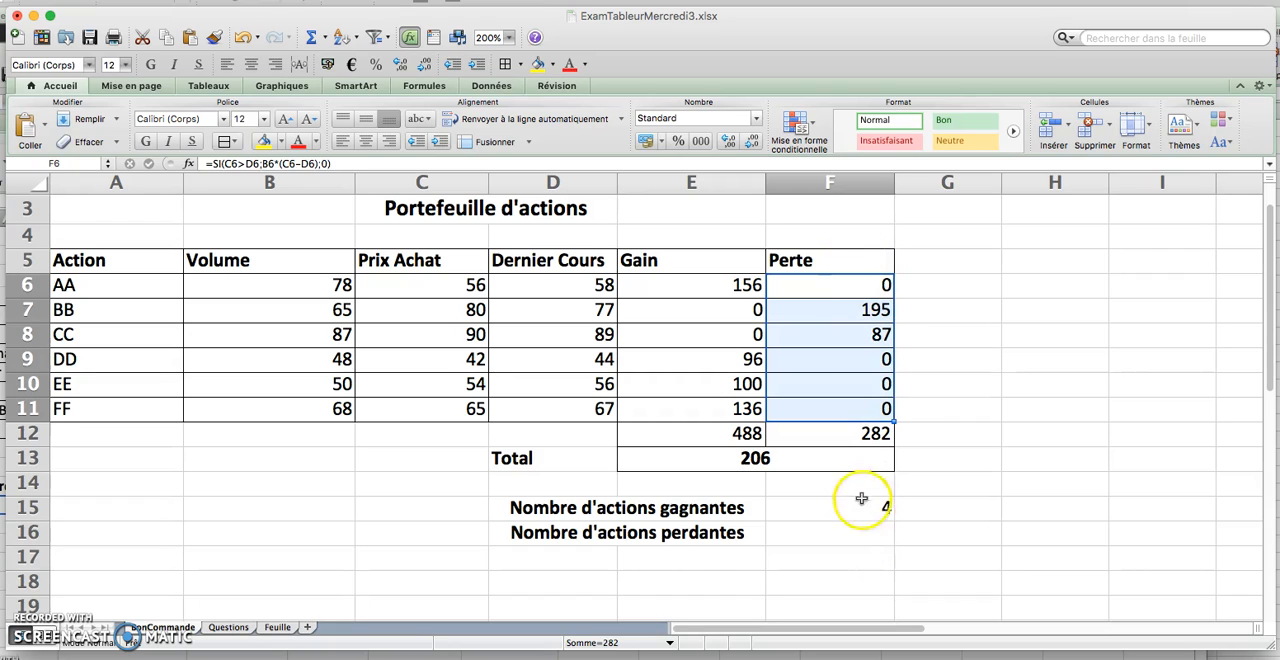
{"action": "left_click", "coordinate": [848, 533]}
{"action": "type", "text": "="}
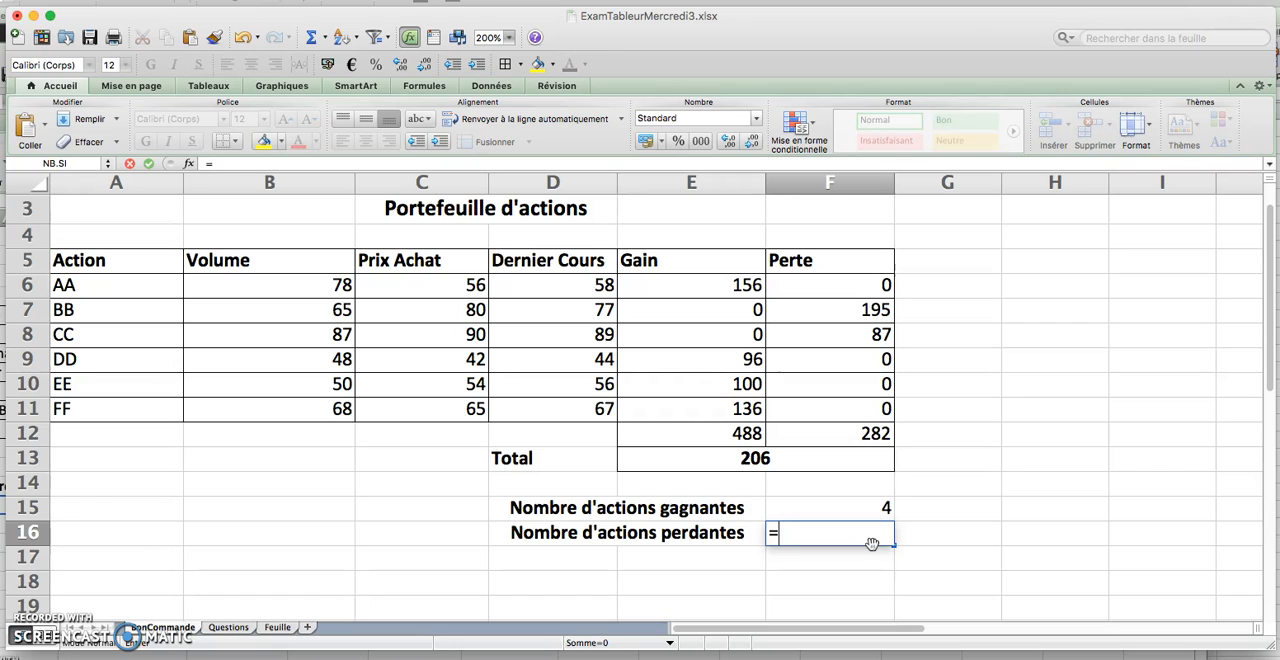
{"action": "type", "text": "nb.si("}
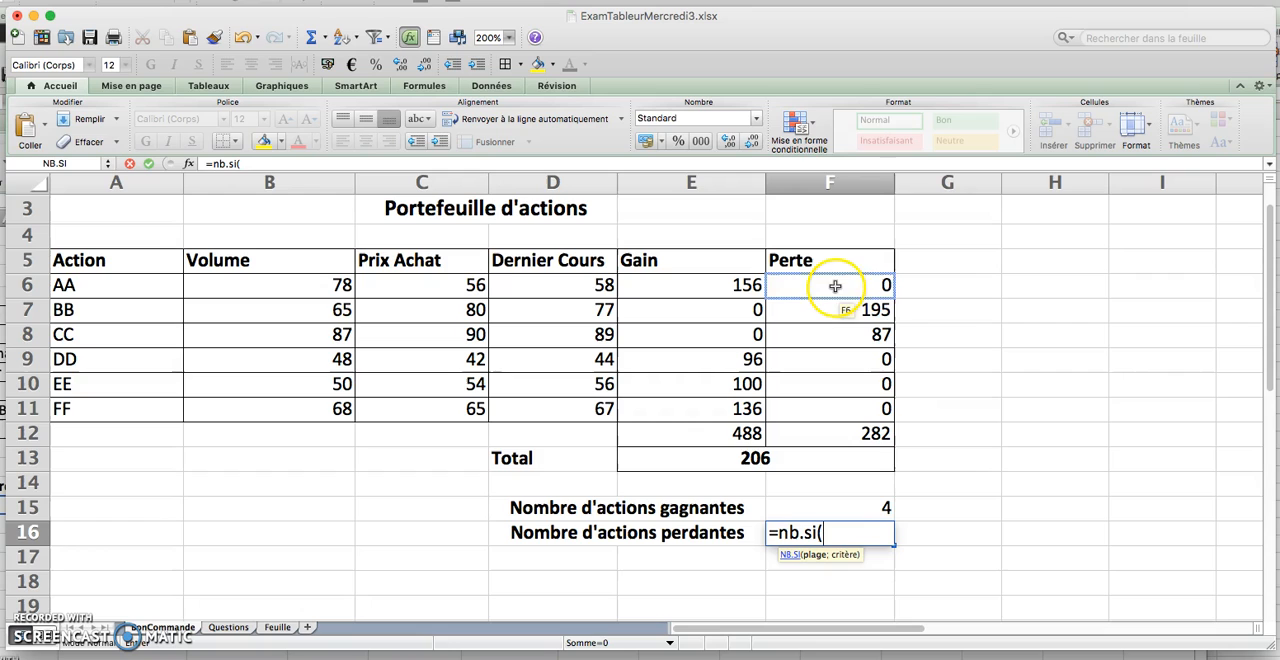
{"action": "left_click_drag", "start_coordinate": [820, 288], "coordinate": [851, 410]}
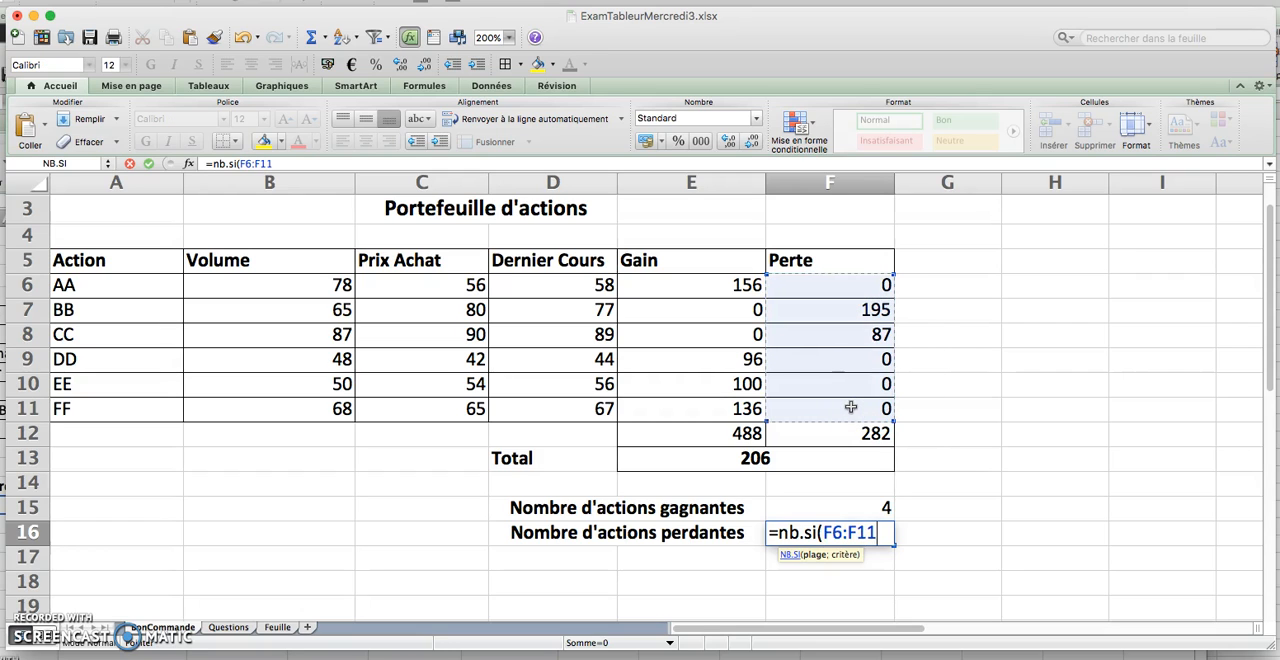
{"action": "type", "text": ";\"<>0"}
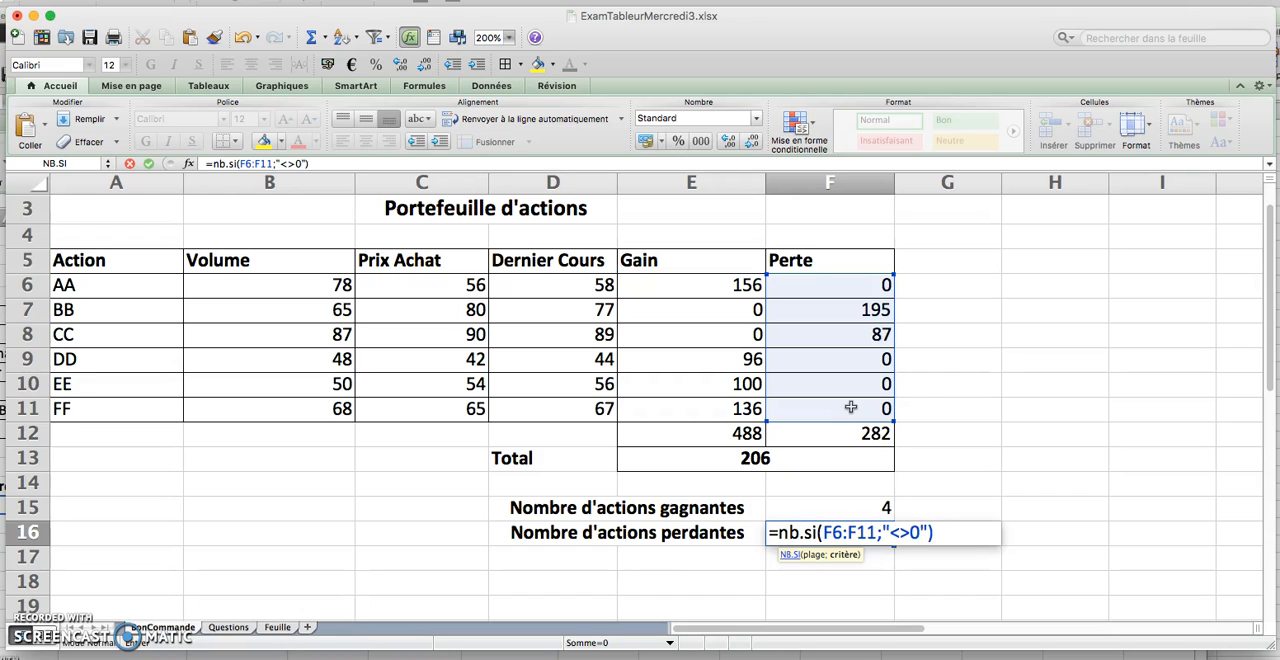
{"action": "key", "text": "Return"}
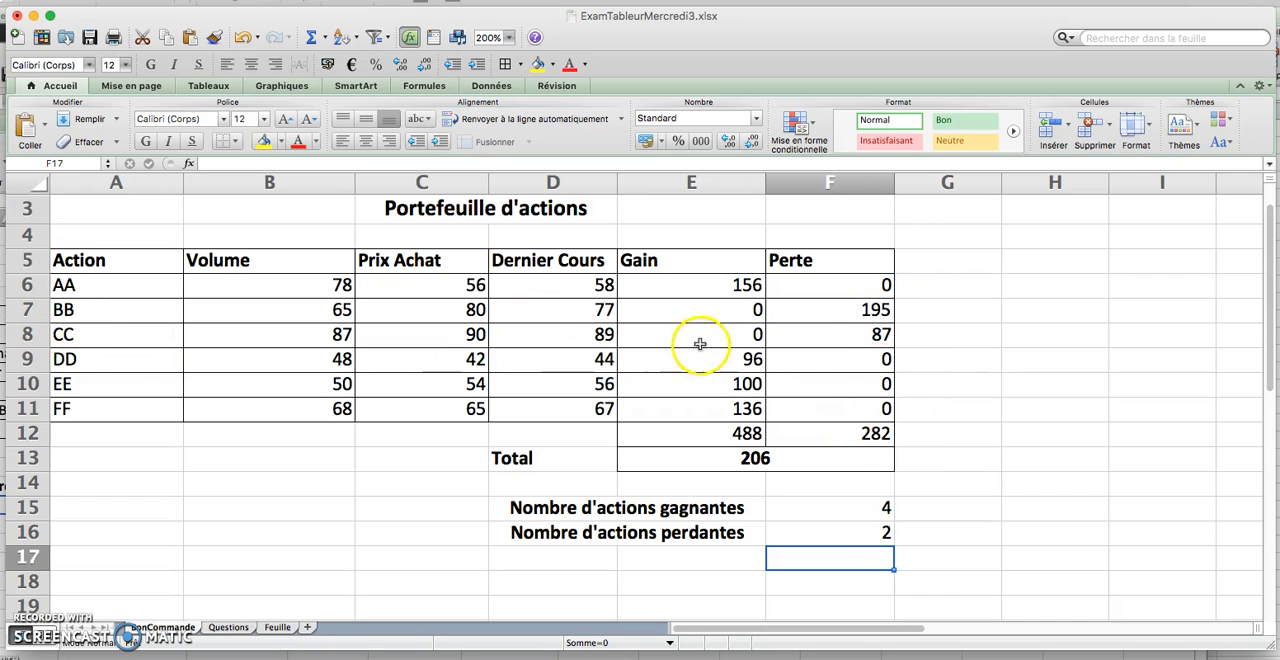
Reread the Questions sheet and check the counting formulas in F16 and F15 of the BonCommande sheet
{"action": "left_click", "coordinate": [228, 628]}
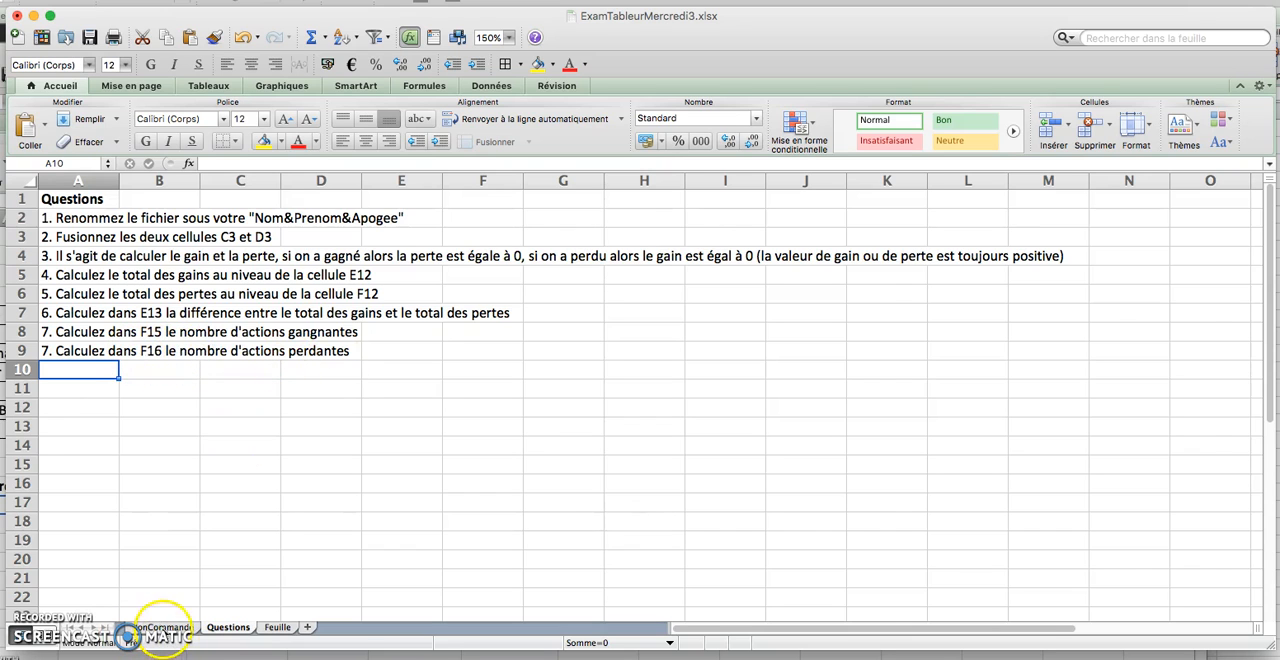
{"action": "left_click", "coordinate": [160, 628]}
{"action": "left_click", "coordinate": [855, 533]}
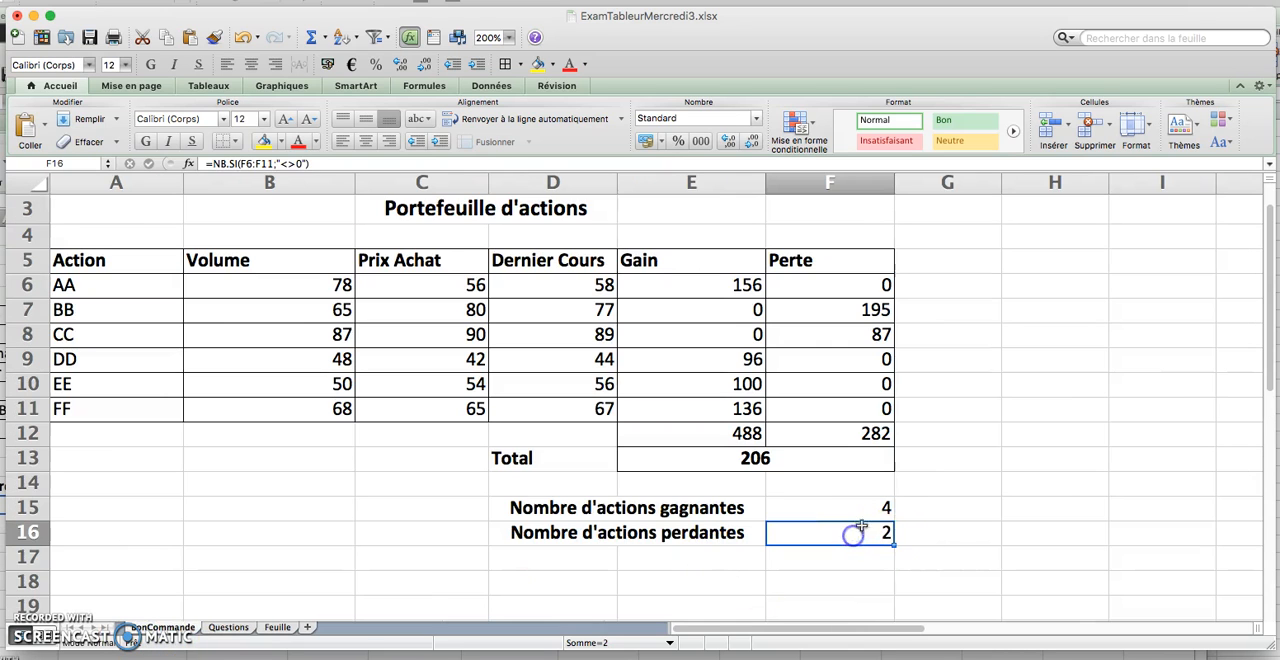
{"action": "left_click", "coordinate": [886, 505]}
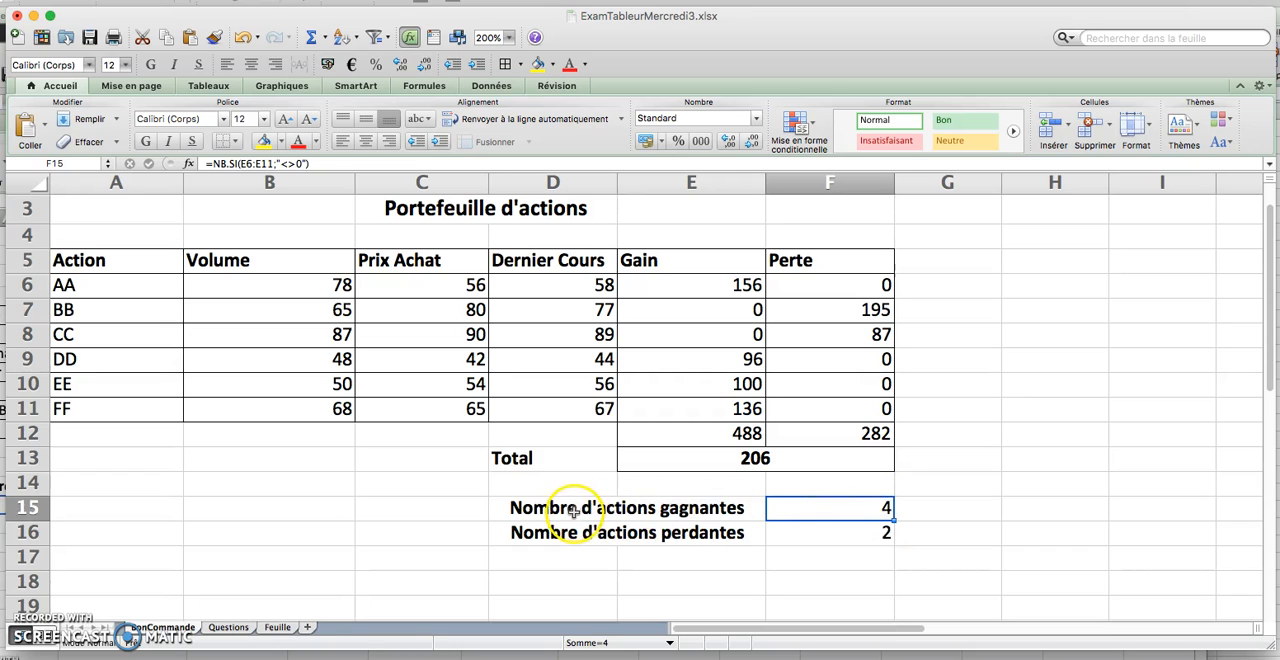